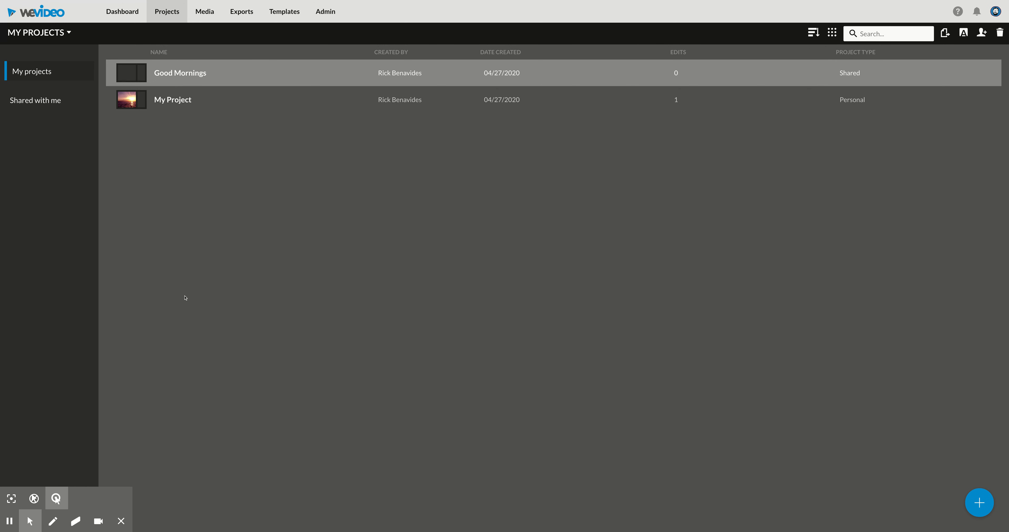
- Open the Good Mornings project and start a new blank video edit from scratch
{"action": "left_click", "coordinate": [191, 73]}
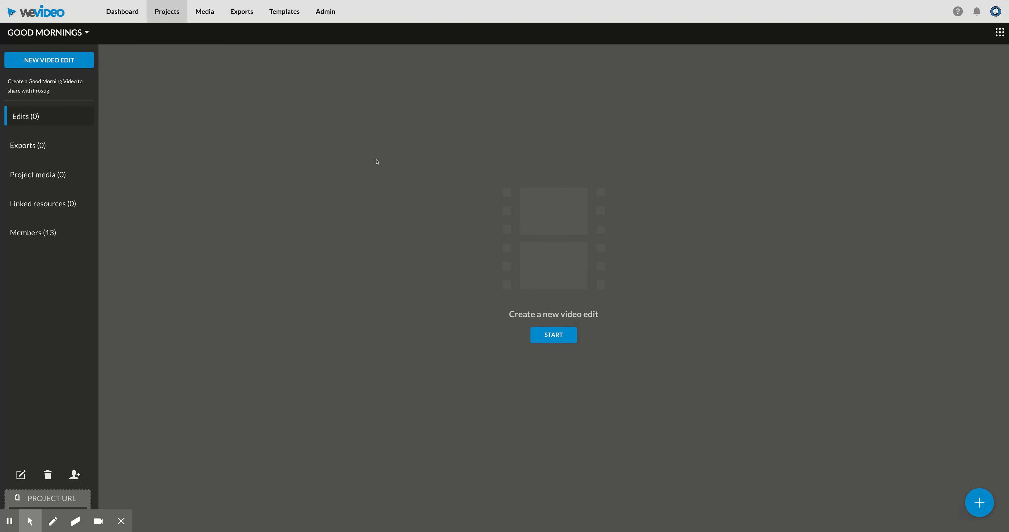
{"action": "left_click", "coordinate": [561, 337]}
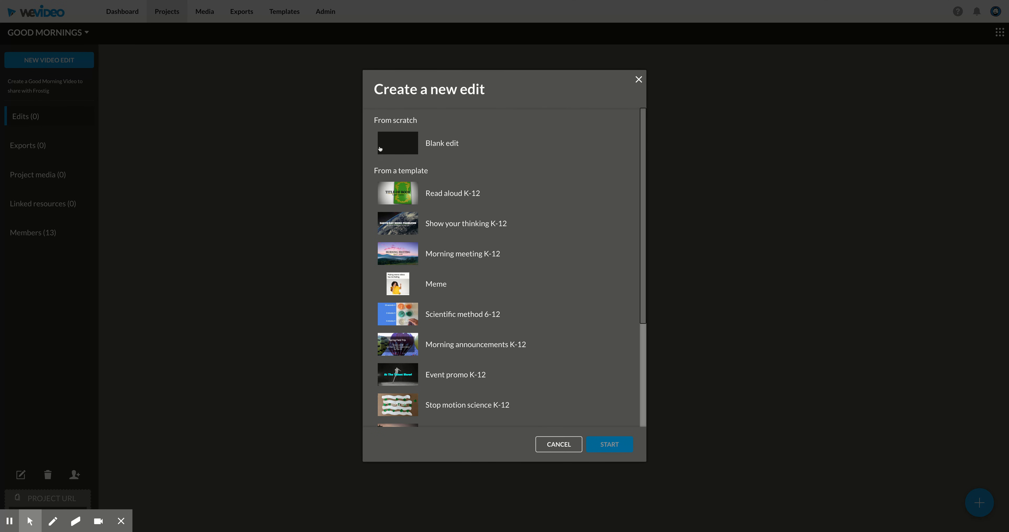
{"action": "left_click", "coordinate": [442, 143]}
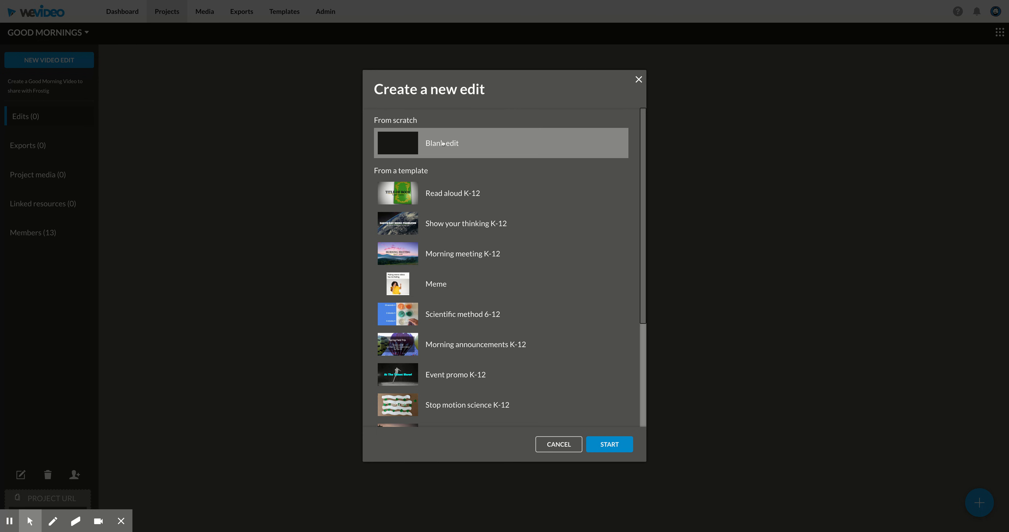
{"action": "left_click", "coordinate": [612, 446]}
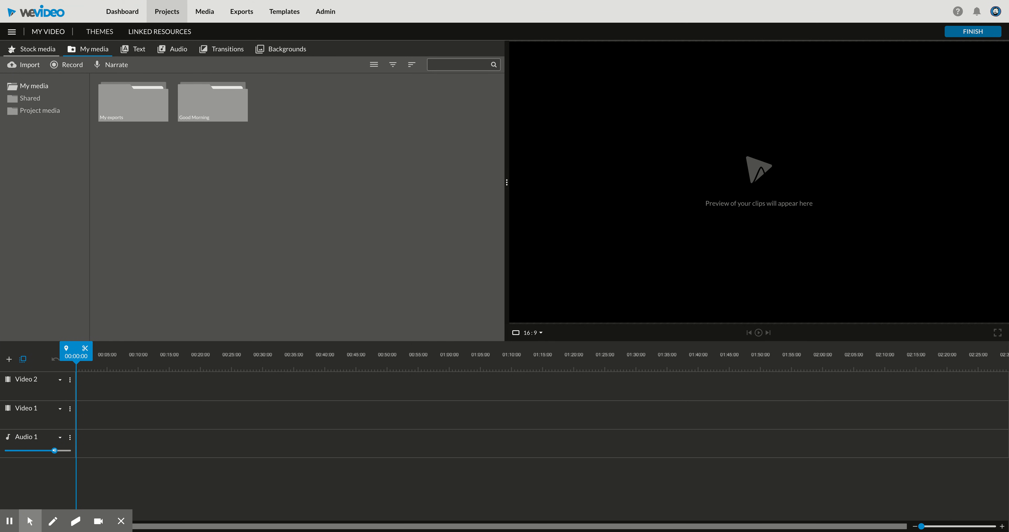
- Browse the stock media library and search it for "sunrise"
{"action": "left_click", "coordinate": [12, 50]}
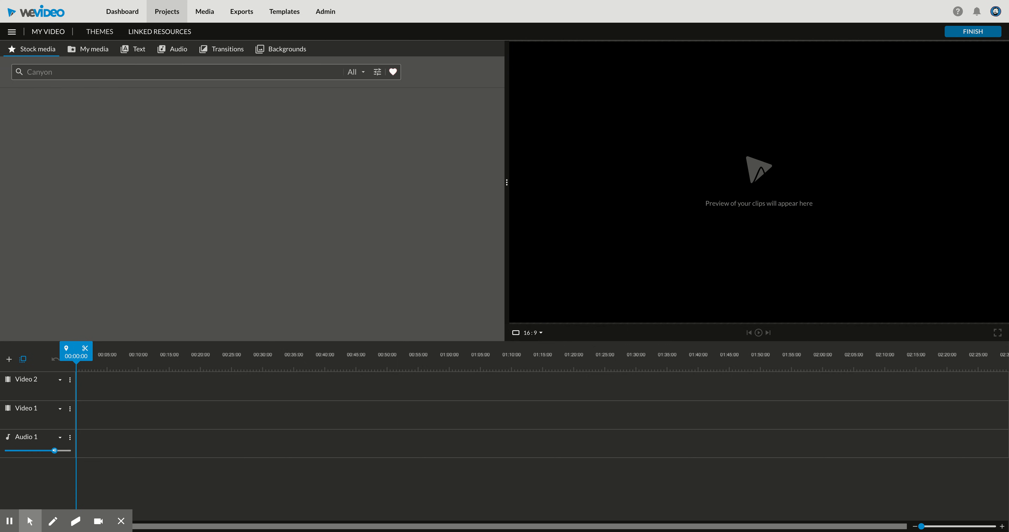
{"action": "scroll", "coordinate": [163, 157], "scroll_direction": "down", "scroll_amount": 15}
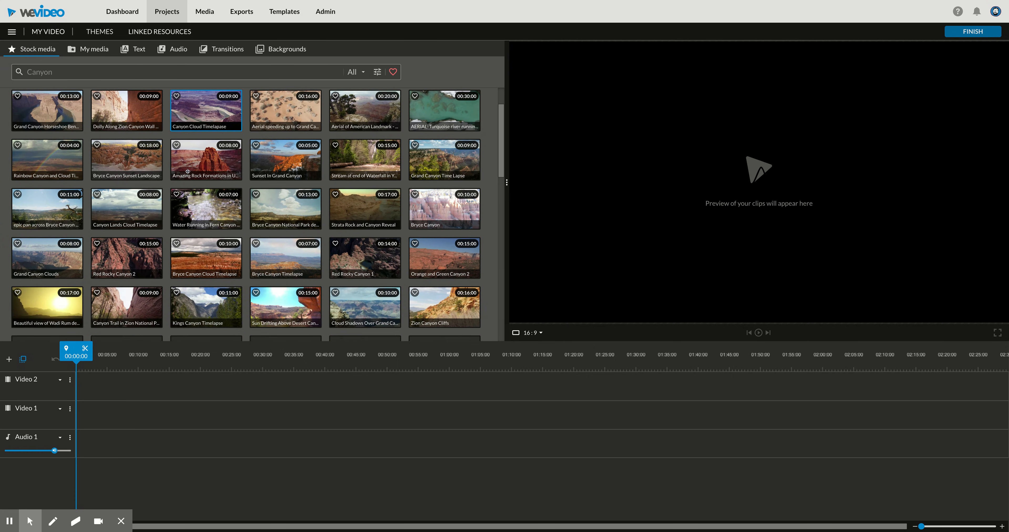
{"action": "scroll", "coordinate": [187, 172], "scroll_direction": "down", "scroll_amount": 10}
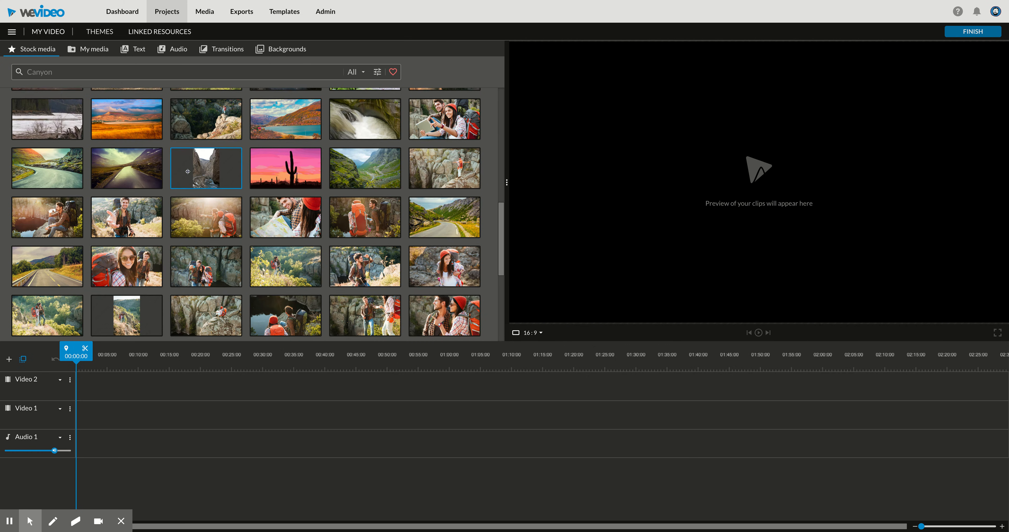
{"action": "scroll", "coordinate": [188, 175], "scroll_direction": "up", "scroll_amount": 20}
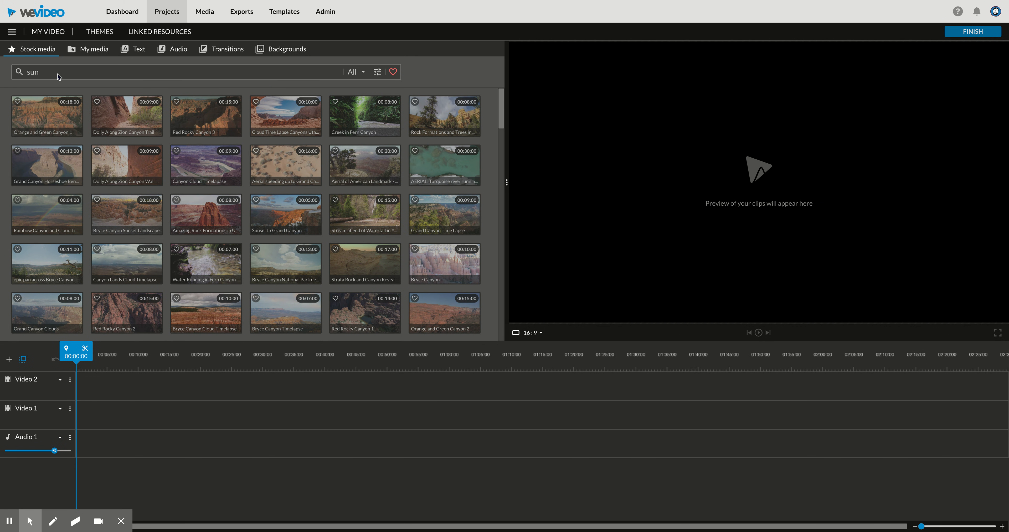
{"action": "type", "text": "se"}
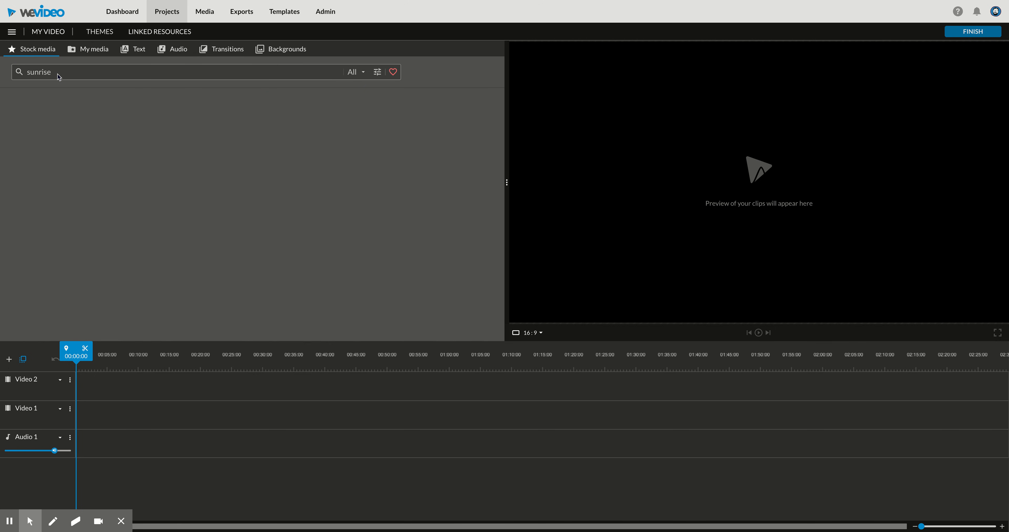
- Browse the sunrise results and preview several clips, including Sun Rising Behind Palm Trees, Time Lapse sunrise over ocean and Orange Sky During Sunrise
{"action": "scroll", "coordinate": [208, 244], "scroll_direction": "down", "scroll_amount": 2}
{"action": "scroll", "coordinate": [208, 243], "scroll_direction": "down", "scroll_amount": 2}
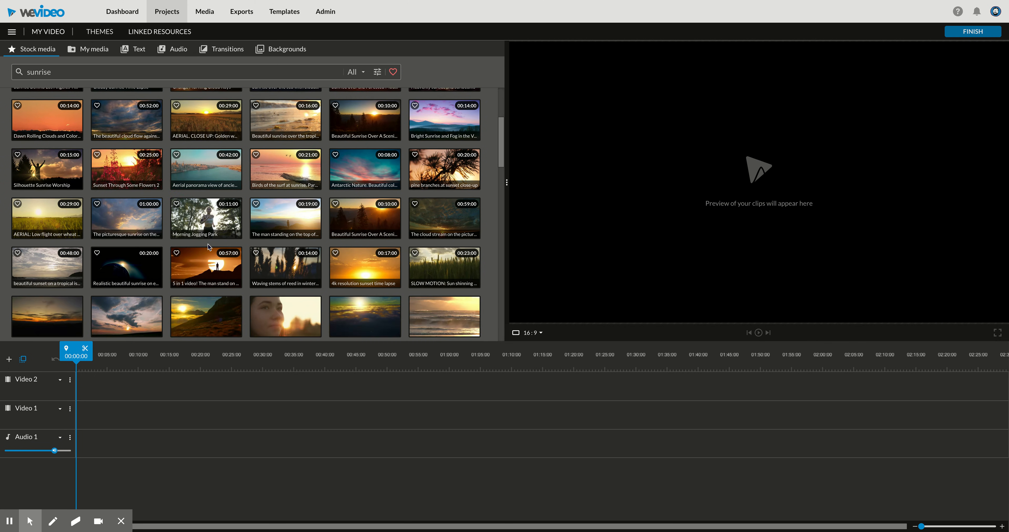
{"action": "scroll", "coordinate": [208, 244], "scroll_direction": "down", "scroll_amount": 2}
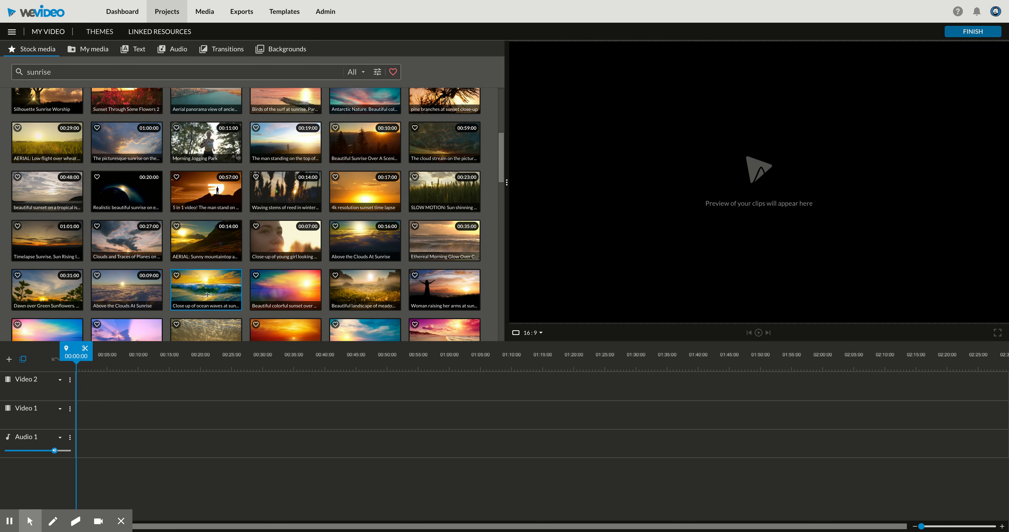
{"action": "scroll", "coordinate": [207, 294], "scroll_direction": "down", "scroll_amount": 1}
{"action": "left_click", "coordinate": [202, 256]}
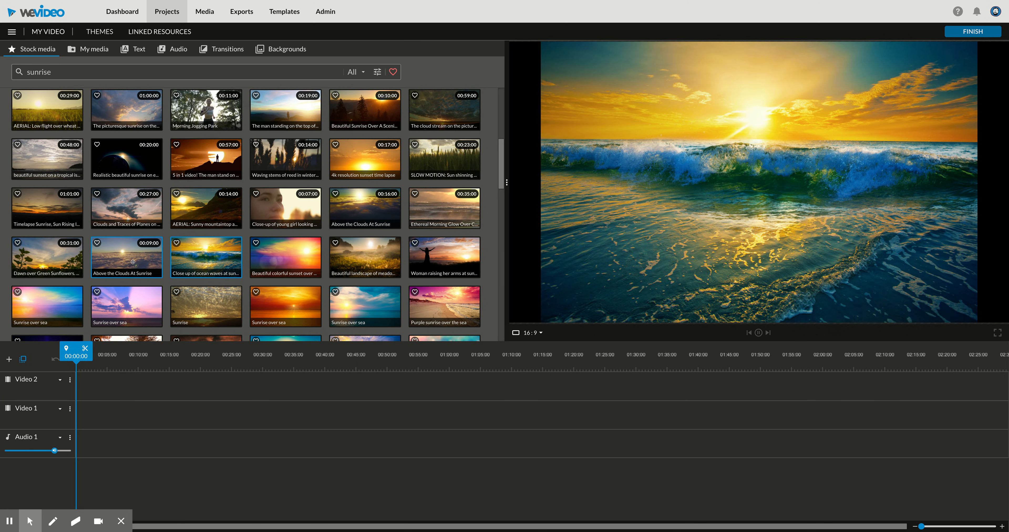
{"action": "left_click", "coordinate": [113, 208]}
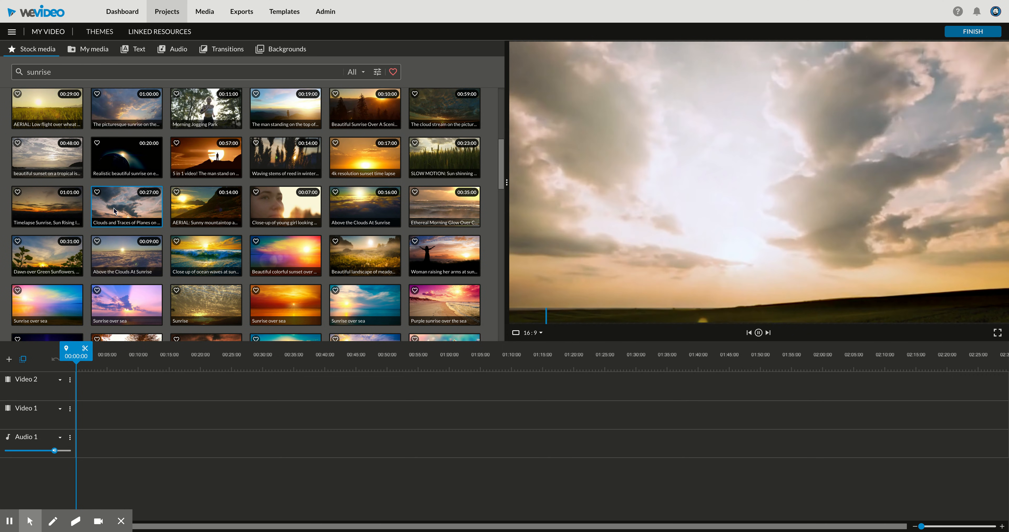
{"action": "scroll", "coordinate": [114, 210], "scroll_direction": "up", "scroll_amount": 2}
{"action": "left_click", "coordinate": [276, 199]}
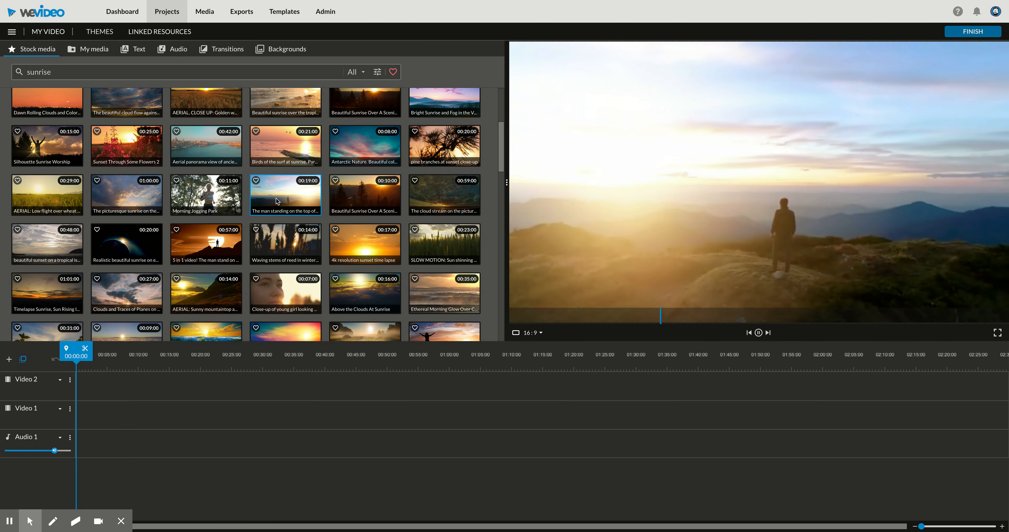
{"action": "scroll", "coordinate": [275, 198], "scroll_direction": "up", "scroll_amount": 3}
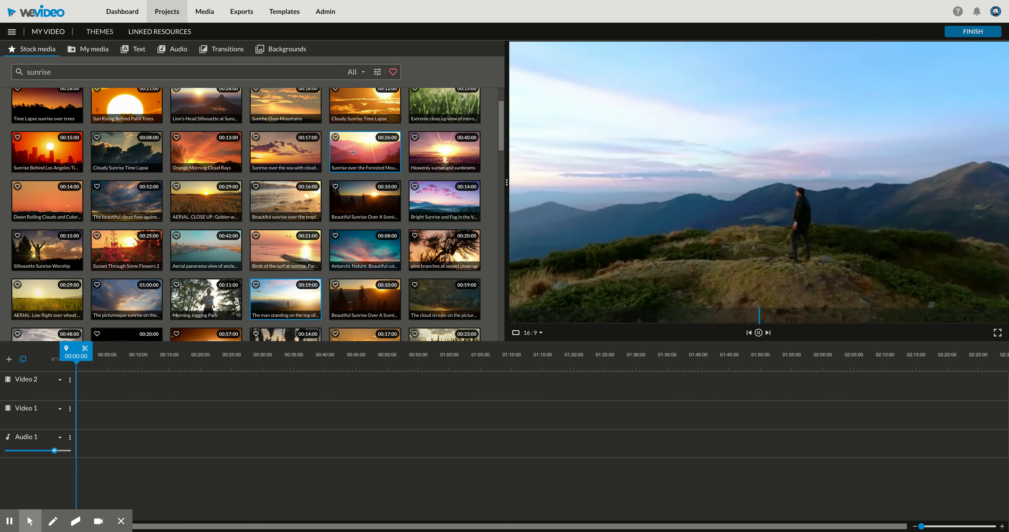
{"action": "left_click", "coordinate": [353, 157]}
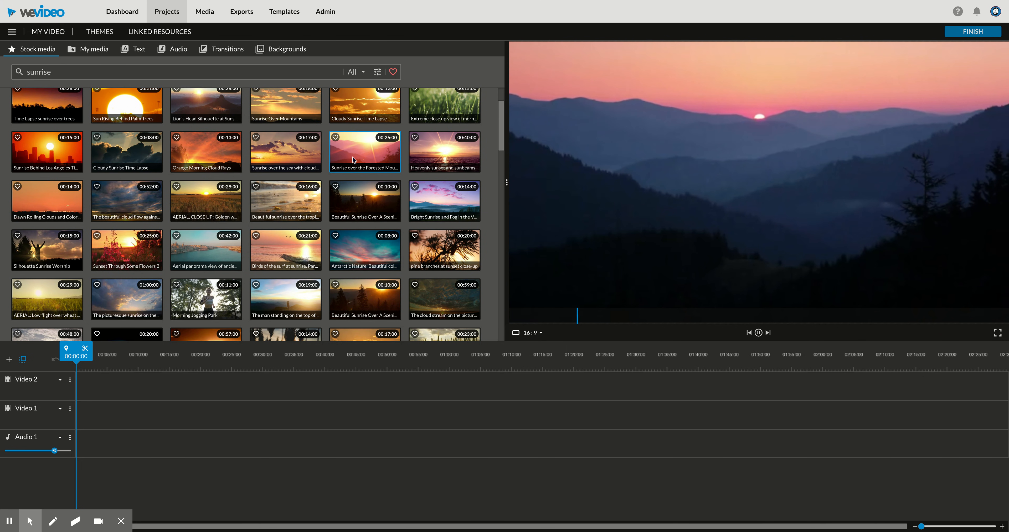
{"action": "scroll", "coordinate": [353, 160], "scroll_direction": "up", "scroll_amount": 2}
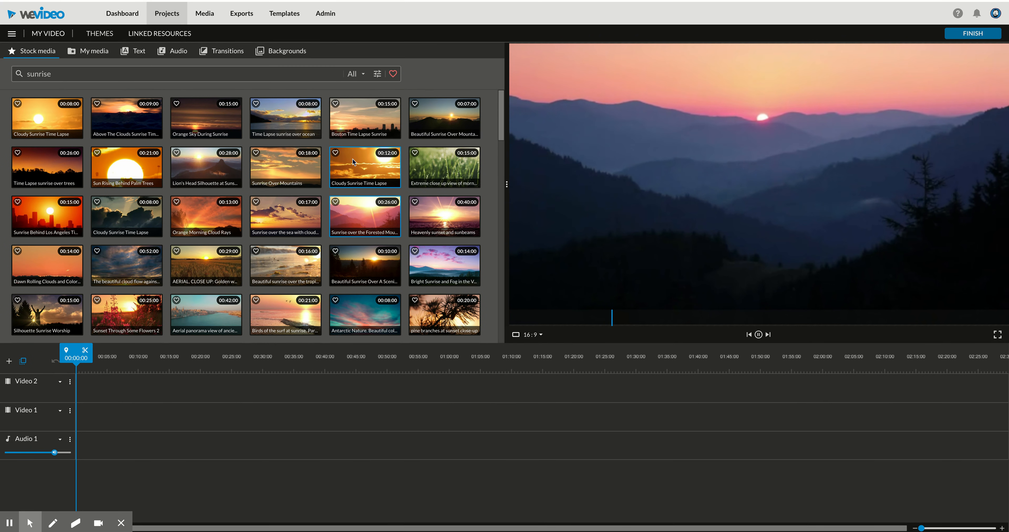
{"action": "left_click", "coordinate": [121, 164]}
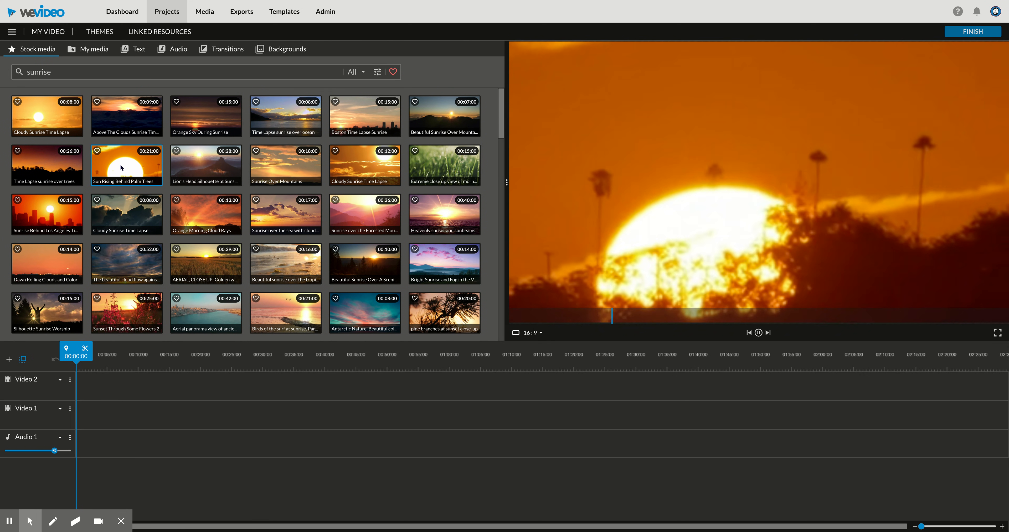
{"action": "left_click", "coordinate": [285, 123]}
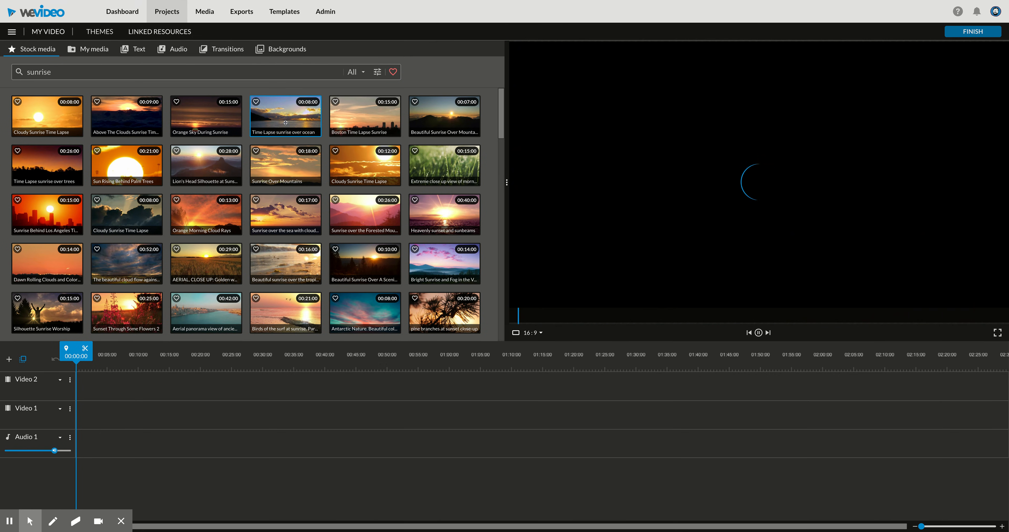
{"action": "left_click", "coordinate": [207, 125]}
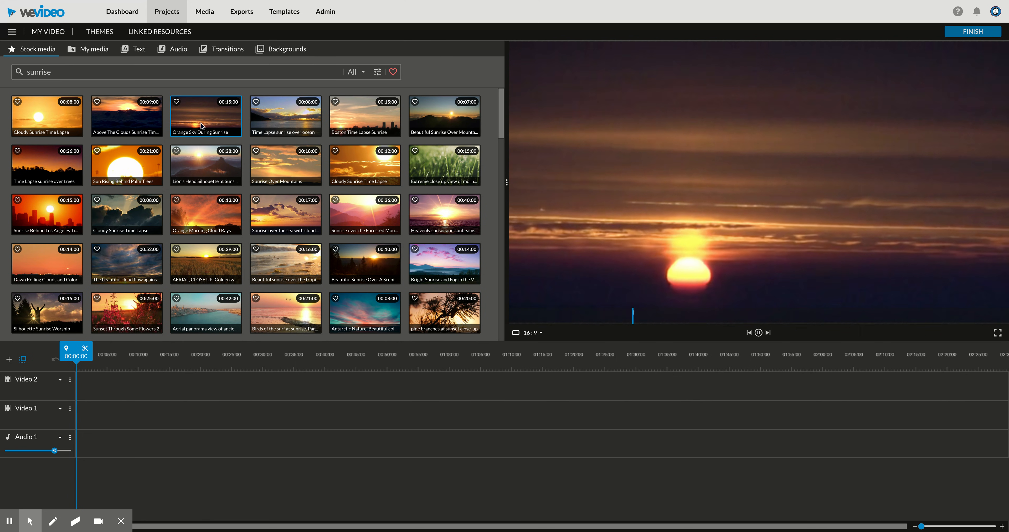
- Preview the 7-second Beautiful Sunrise Over Mountains clip and place it at the start of the Video 1 track
{"action": "left_click", "coordinate": [441, 122]}
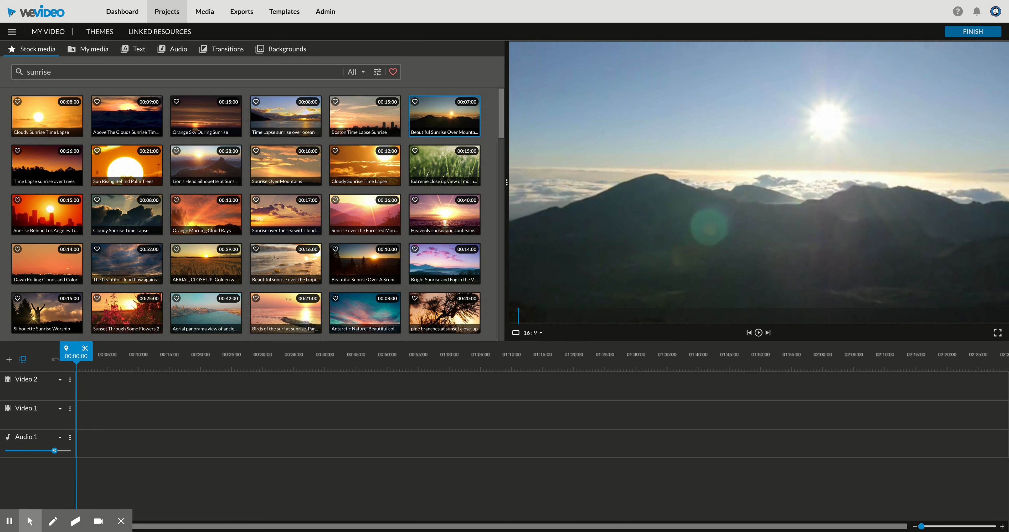
{"action": "left_click_drag", "start_coordinate": [439, 117], "coordinate": [80, 415]}
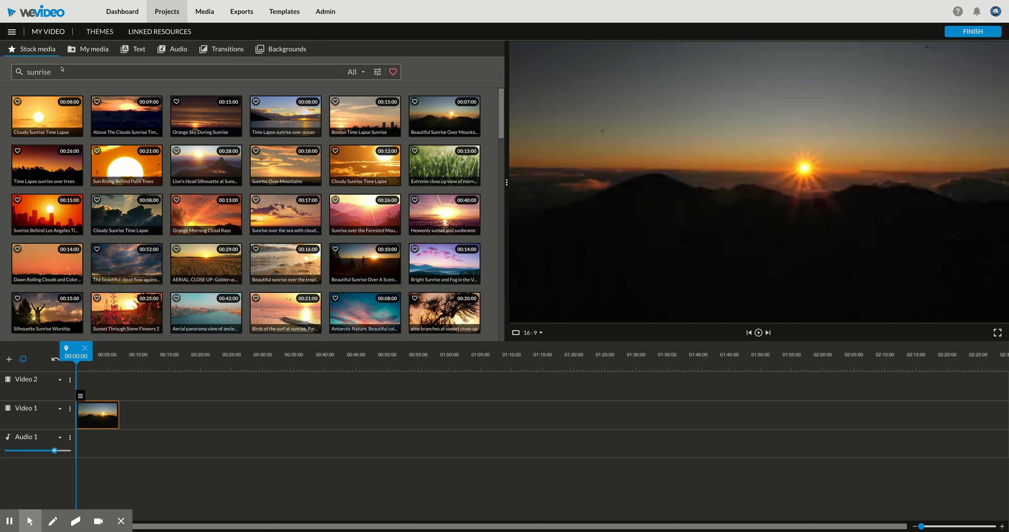
- Filter the sunrise results to Audio and preview Halcyon Days (60 Sec Edit), Sunrise Without You and the 30-second Sunrise track
{"action": "left_click", "coordinate": [364, 73]}
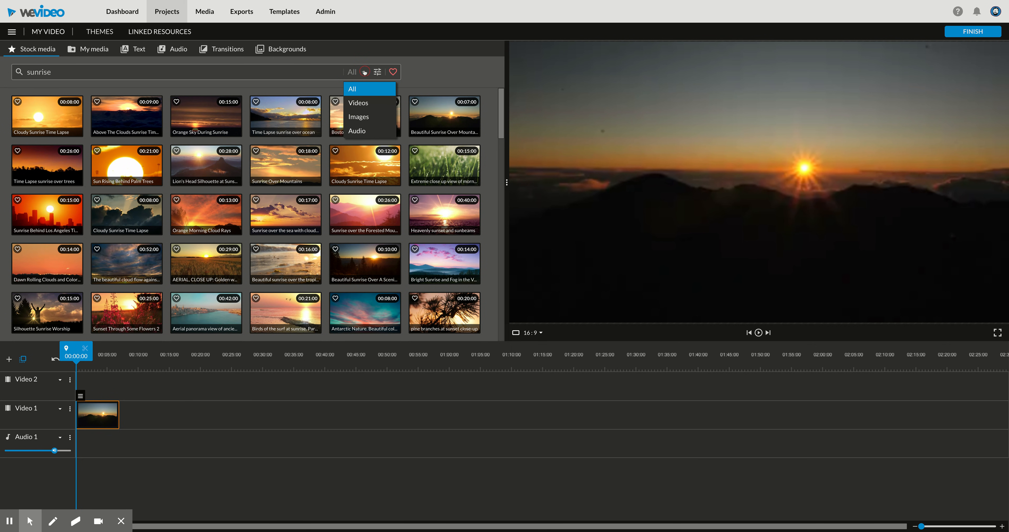
{"action": "left_click", "coordinate": [359, 131]}
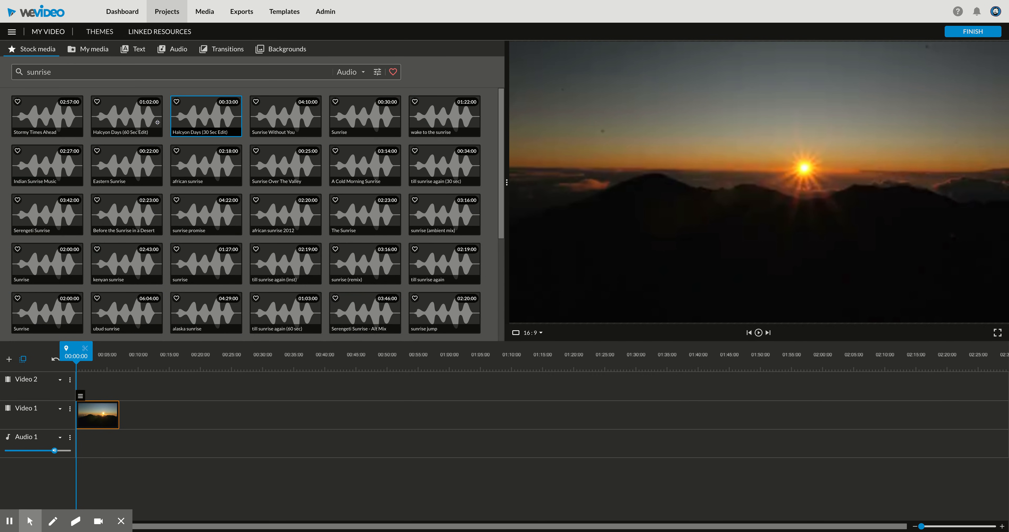
{"action": "left_click", "coordinate": [107, 124]}
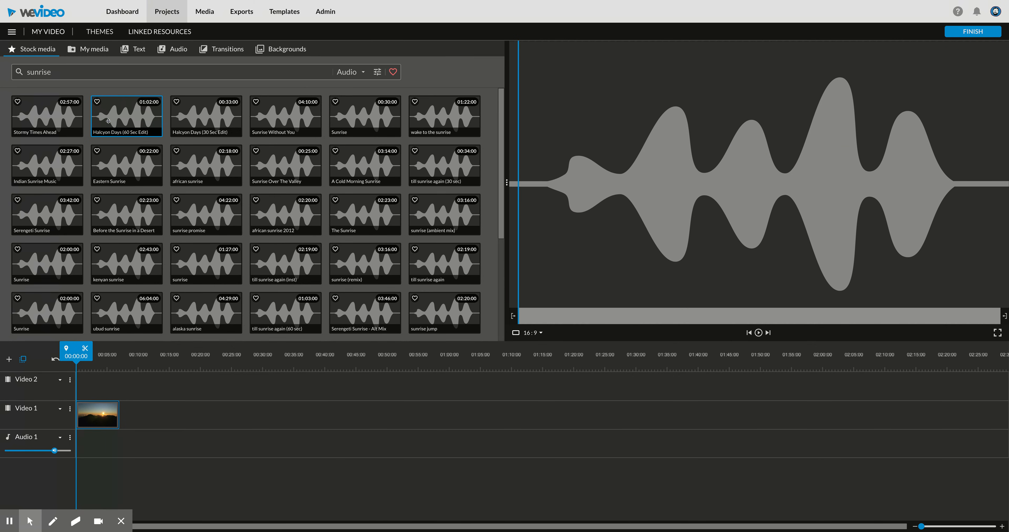
{"action": "key", "text": "space"}
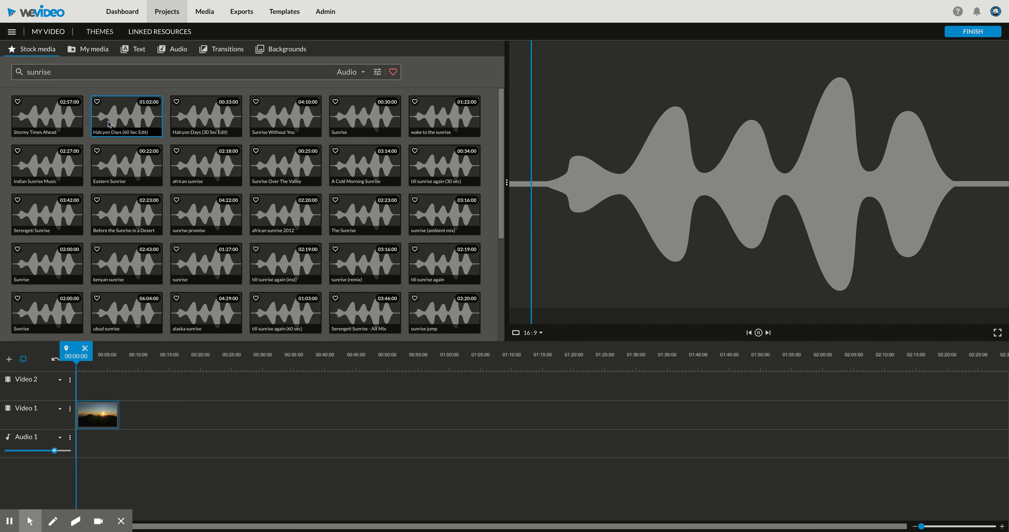
{"action": "left_click", "coordinate": [270, 117]}
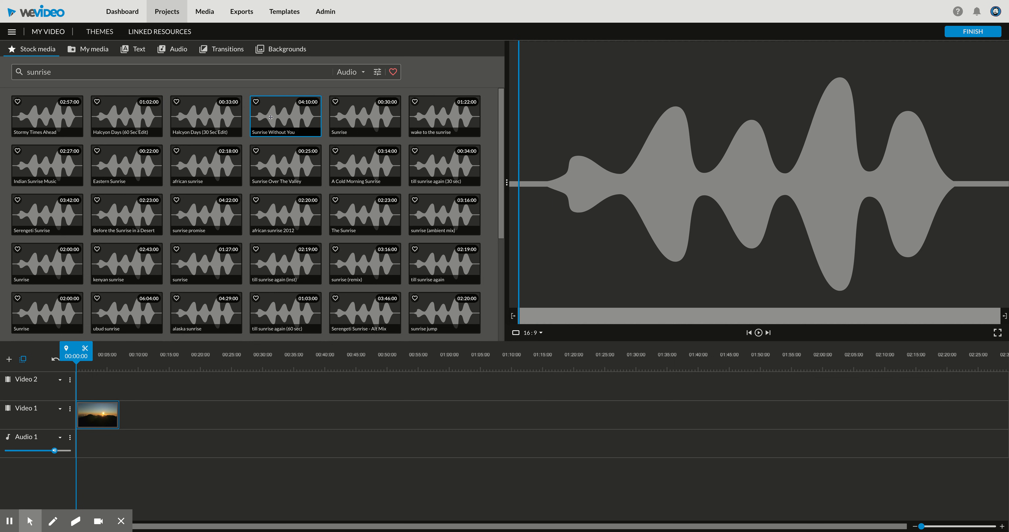
{"action": "key", "text": "space"}
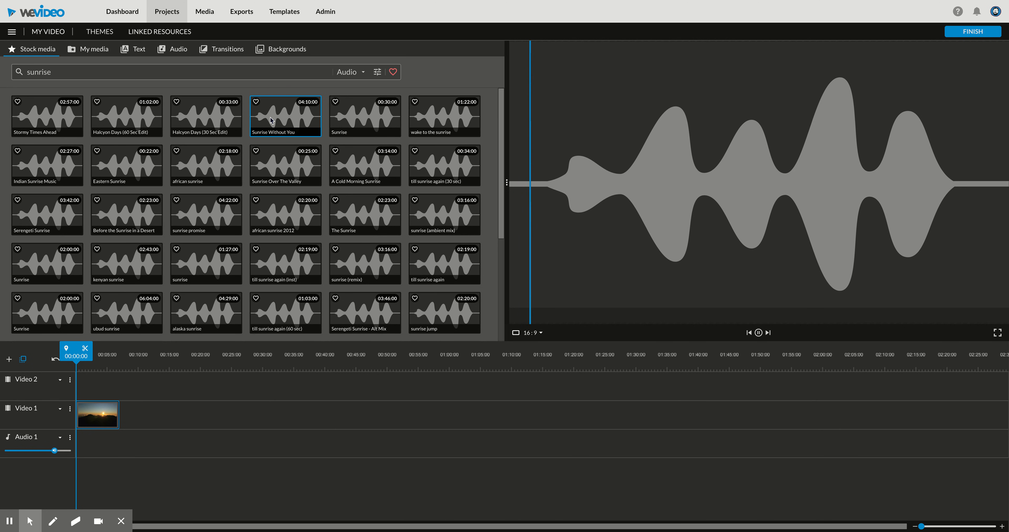
{"action": "key", "text": "space"}
{"action": "left_click", "coordinate": [359, 117]}
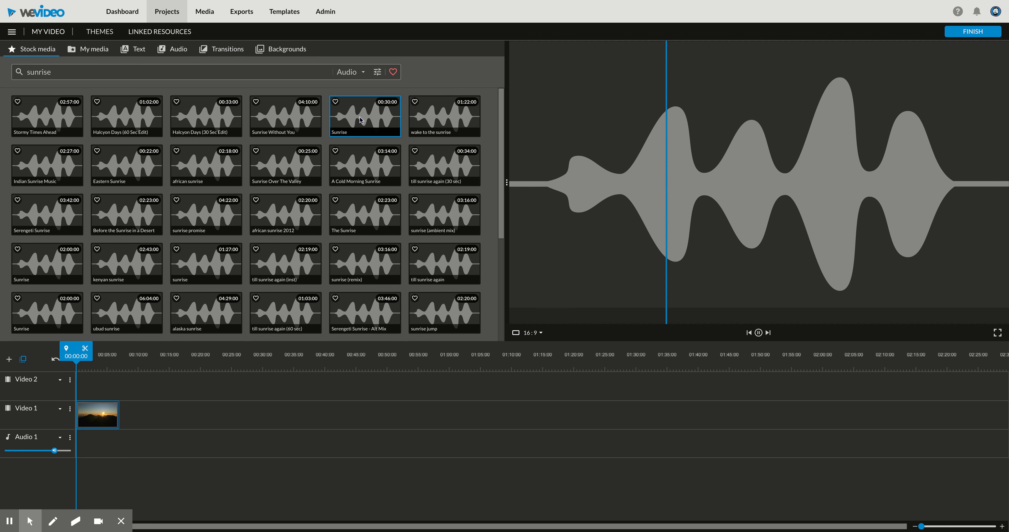
{"action": "key", "text": "space"}
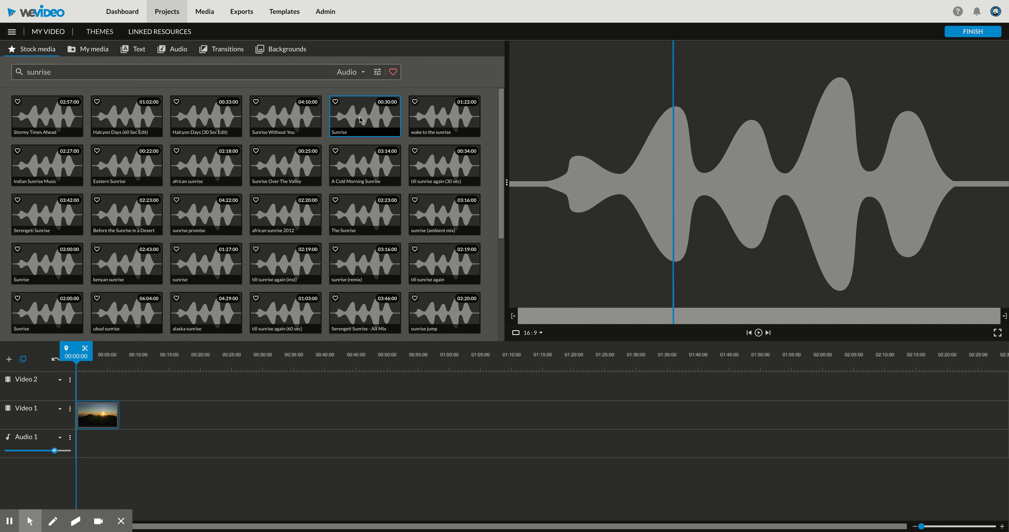
- Preview the "wake to the sunrise" track and place it at the start of the Audio 1 track
{"action": "left_click", "coordinate": [447, 118]}
{"action": "key", "text": "space"}
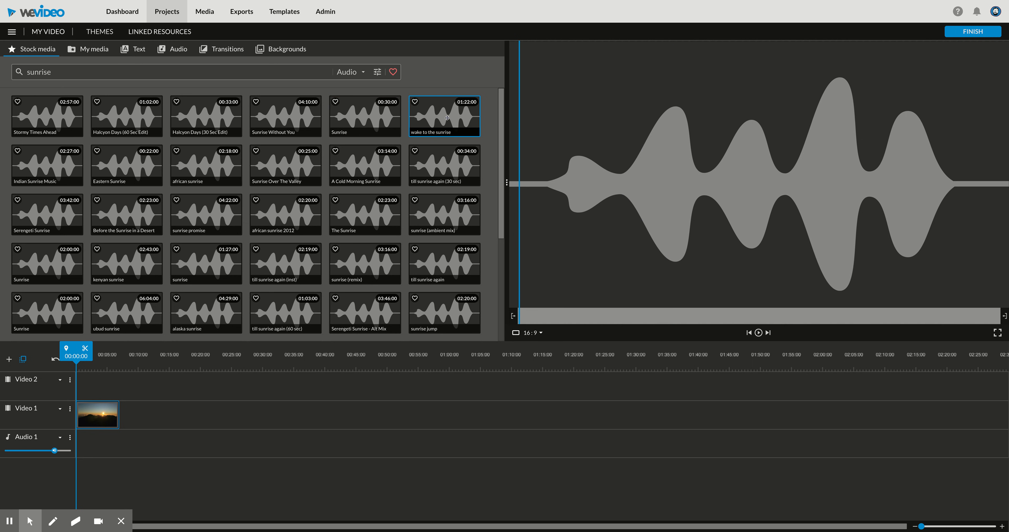
{"action": "key", "text": "space"}
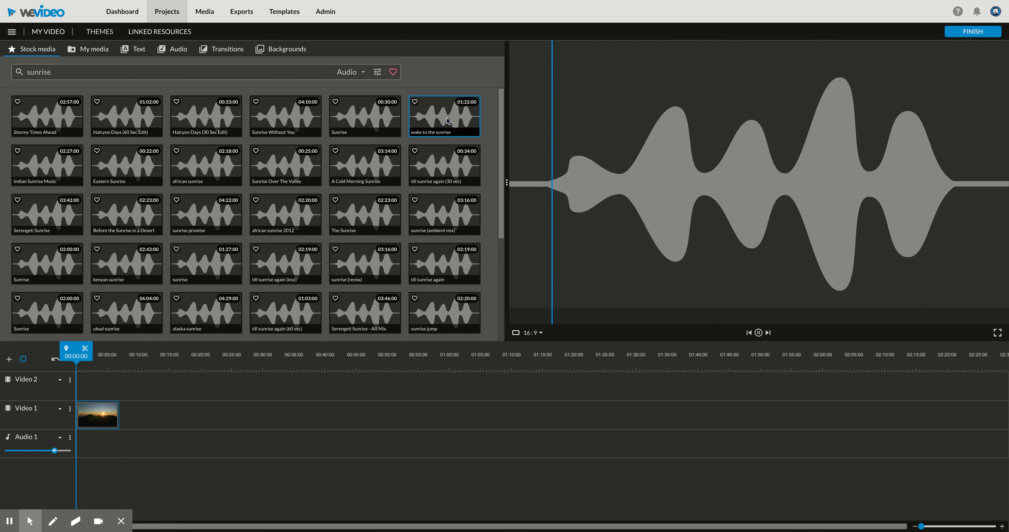
{"action": "key", "text": "space"}
{"action": "left_click_drag", "start_coordinate": [442, 114], "coordinate": [88, 445]}
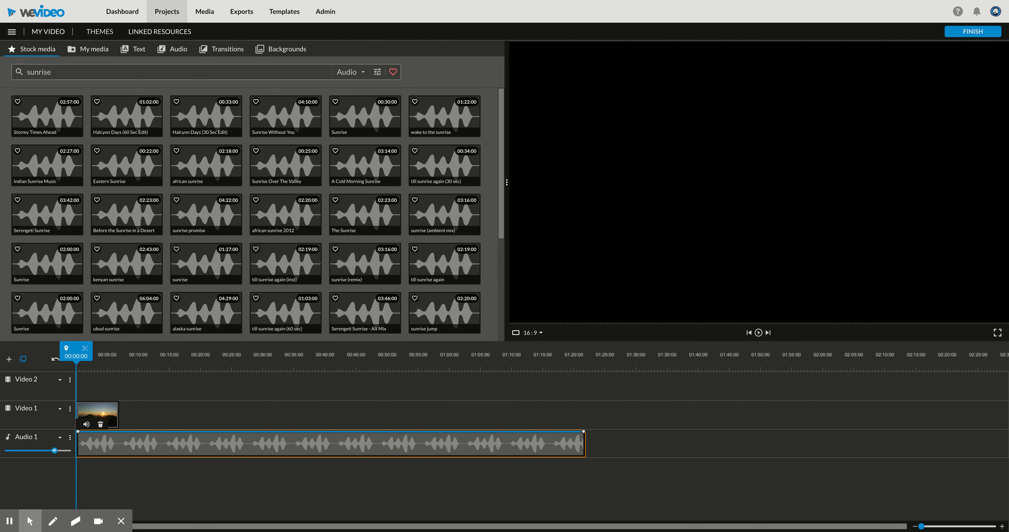
- Shorten the "wake to the sunrise" track on Audio 1 from its end to match the 7-second video clip
{"action": "left_click", "coordinate": [584, 438]}
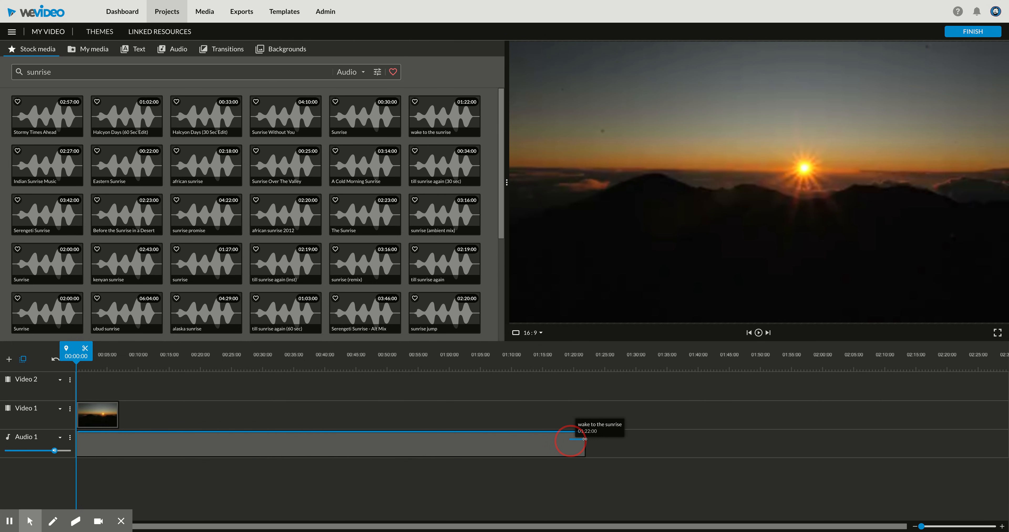
{"action": "left_click", "coordinate": [582, 439]}
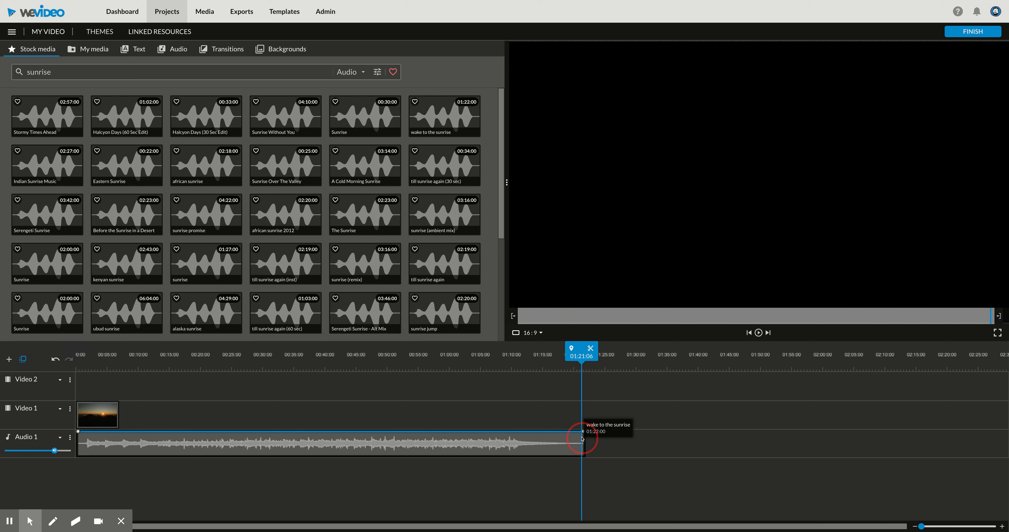
{"action": "left_click_drag", "start_coordinate": [582, 437], "coordinate": [120, 438]}
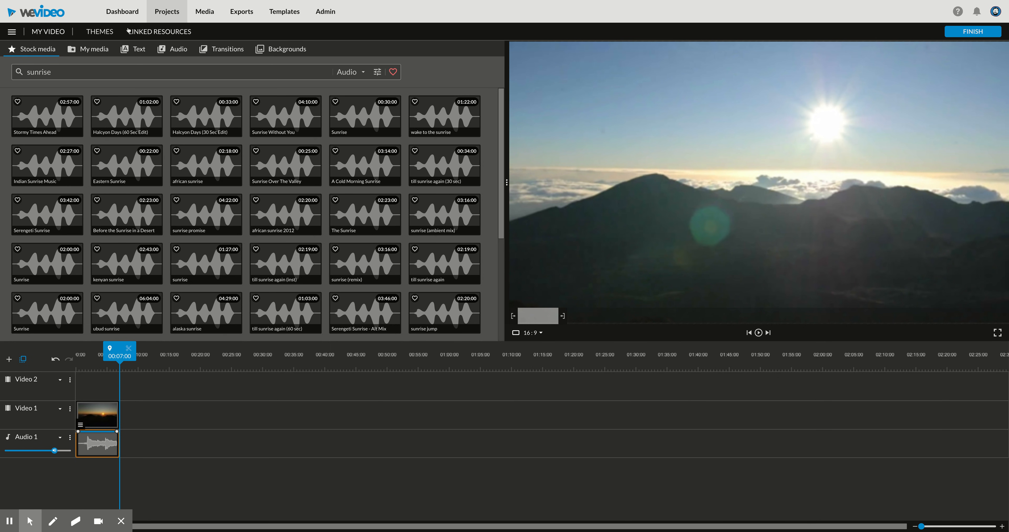
- Browse the motion text templates and preview the Flying, Blink, Bouncy stack and Glamour titles
{"action": "left_click", "coordinate": [139, 51]}
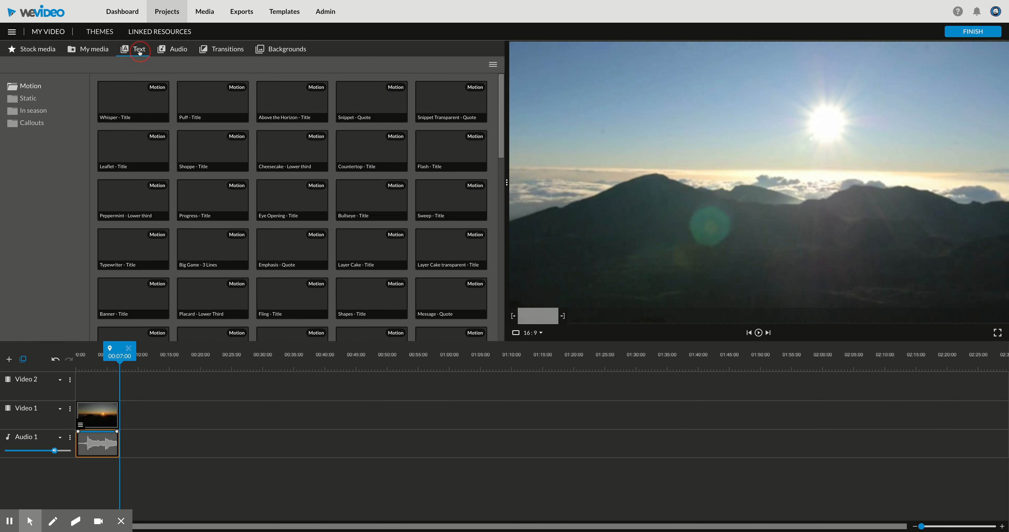
{"action": "scroll", "coordinate": [329, 169], "scroll_direction": "down", "scroll_amount": 5}
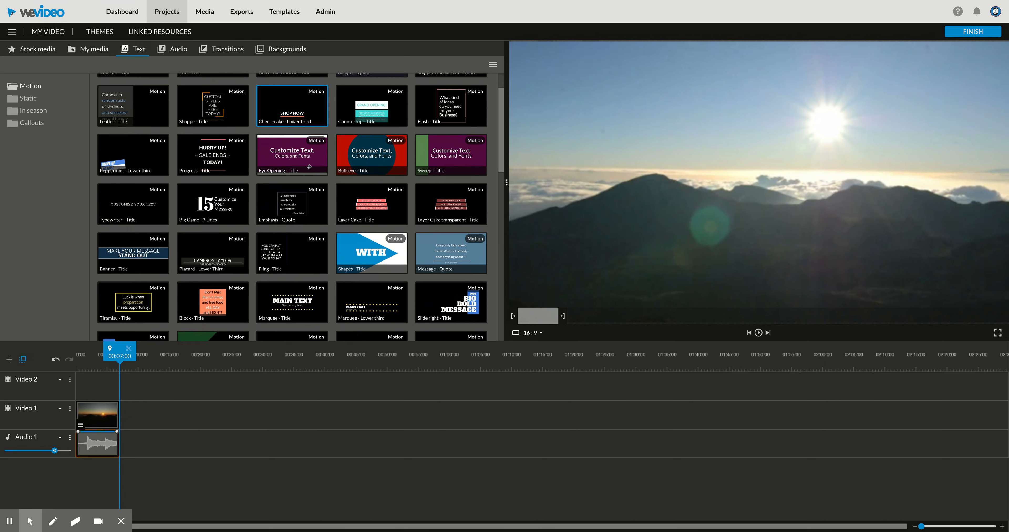
{"action": "scroll", "coordinate": [309, 168], "scroll_direction": "down", "scroll_amount": 3}
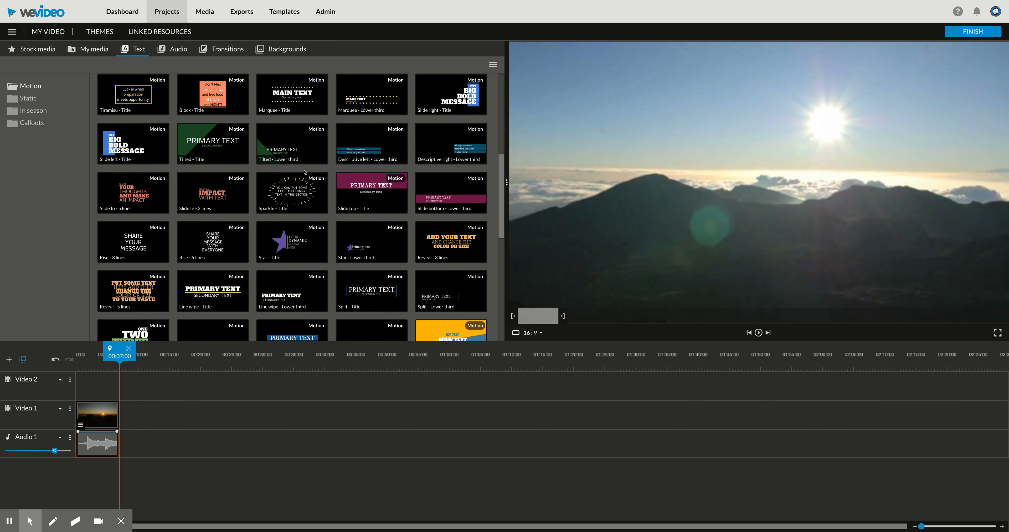
{"action": "scroll", "coordinate": [299, 180], "scroll_direction": "down", "scroll_amount": 5}
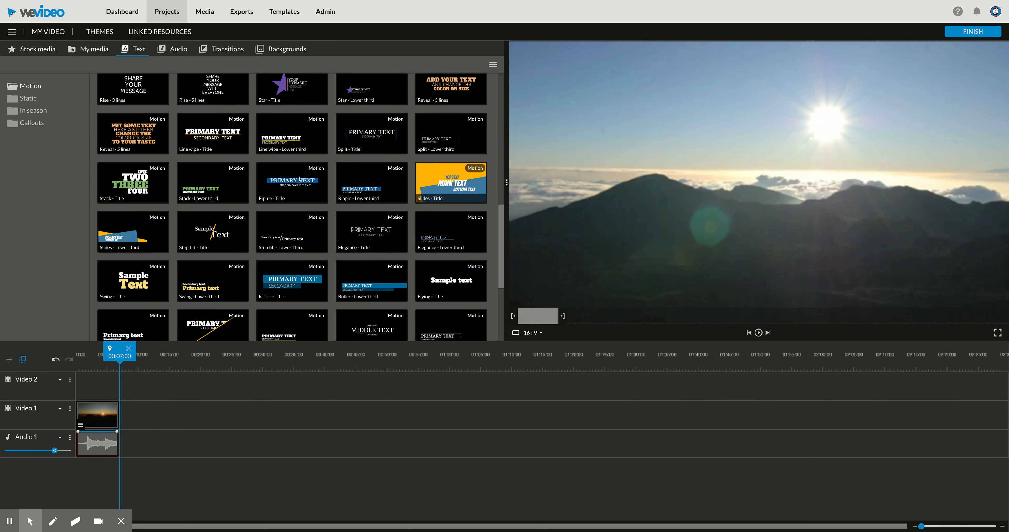
{"action": "scroll", "coordinate": [299, 180], "scroll_direction": "down", "scroll_amount": 1}
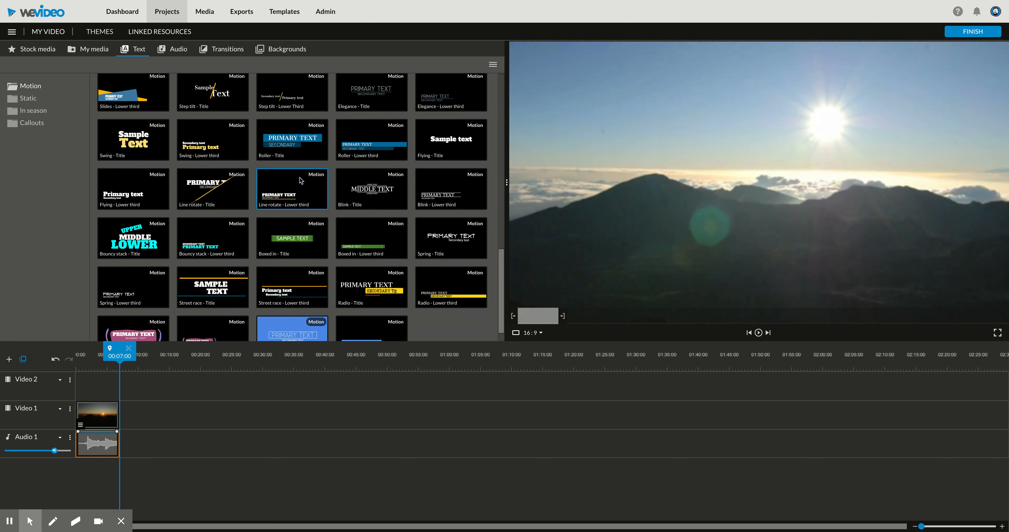
{"action": "left_click", "coordinate": [457, 143]}
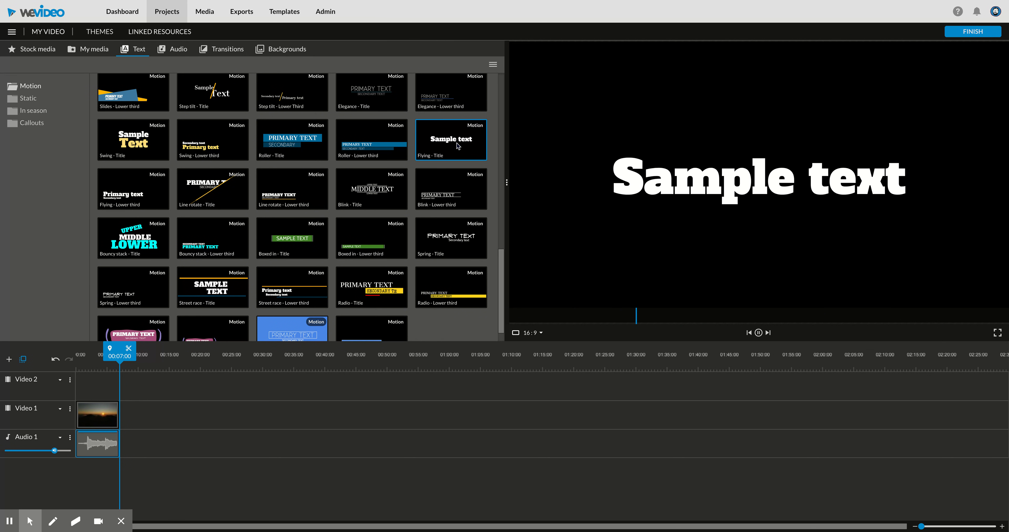
{"action": "left_click", "coordinate": [375, 188]}
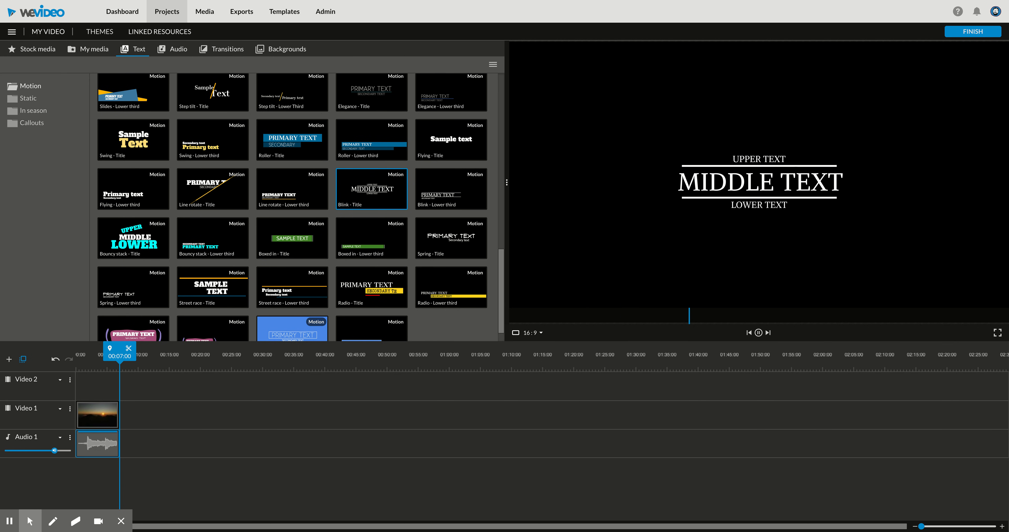
{"action": "left_click", "coordinate": [134, 238]}
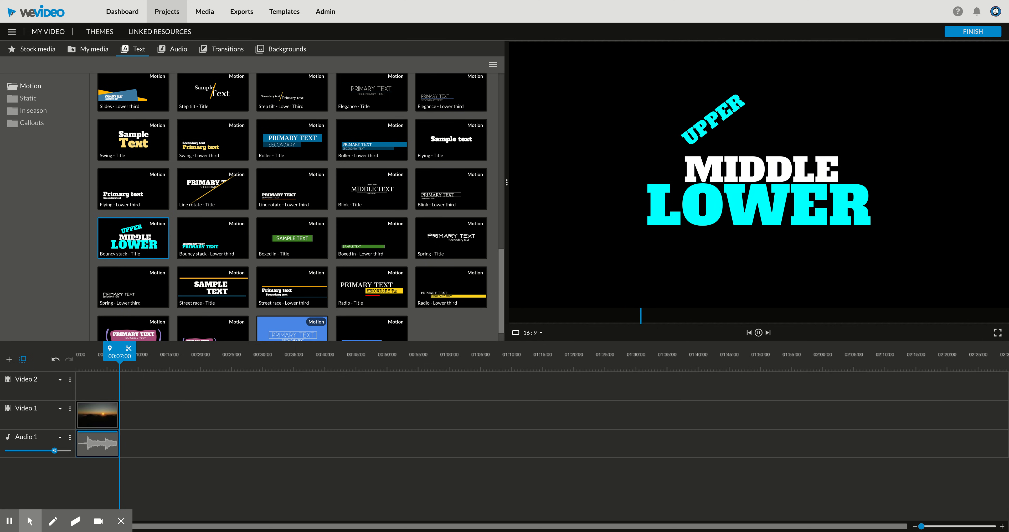
{"action": "scroll", "coordinate": [137, 242], "scroll_direction": "down", "scroll_amount": 1}
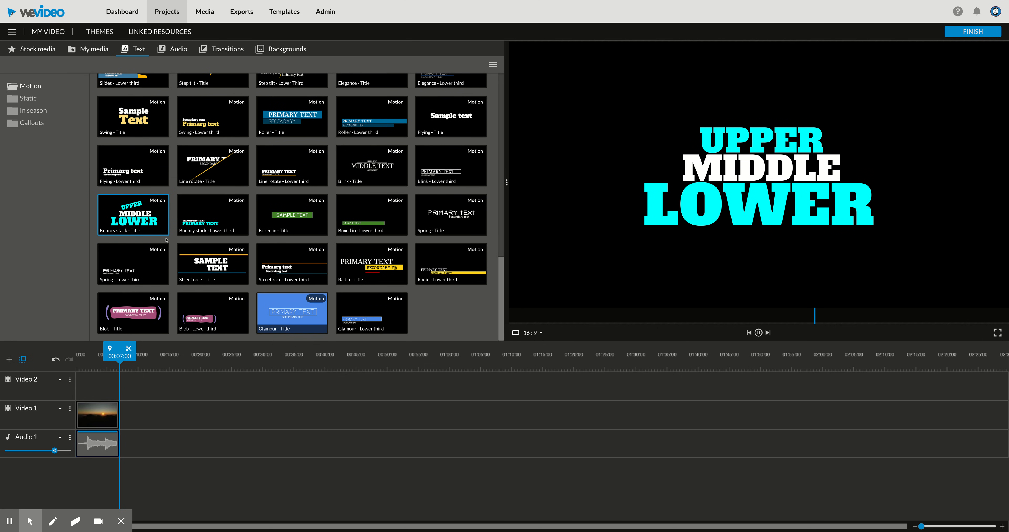
{"action": "left_click", "coordinate": [286, 312]}
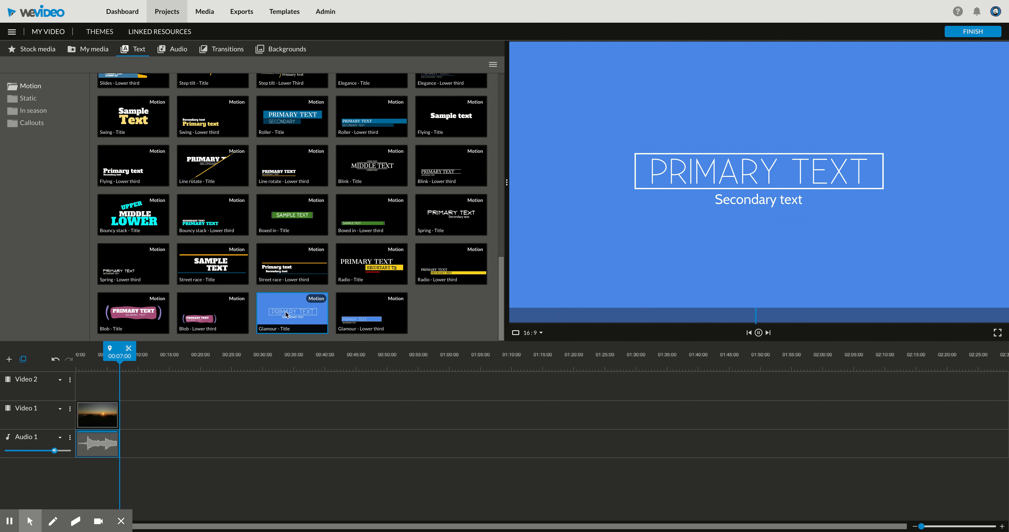
- Preview the Puff - Title motion text and place it on the Video 2 track about one second in, above the sunrise clip
{"action": "scroll", "coordinate": [286, 314], "scroll_direction": "up", "scroll_amount": 10}
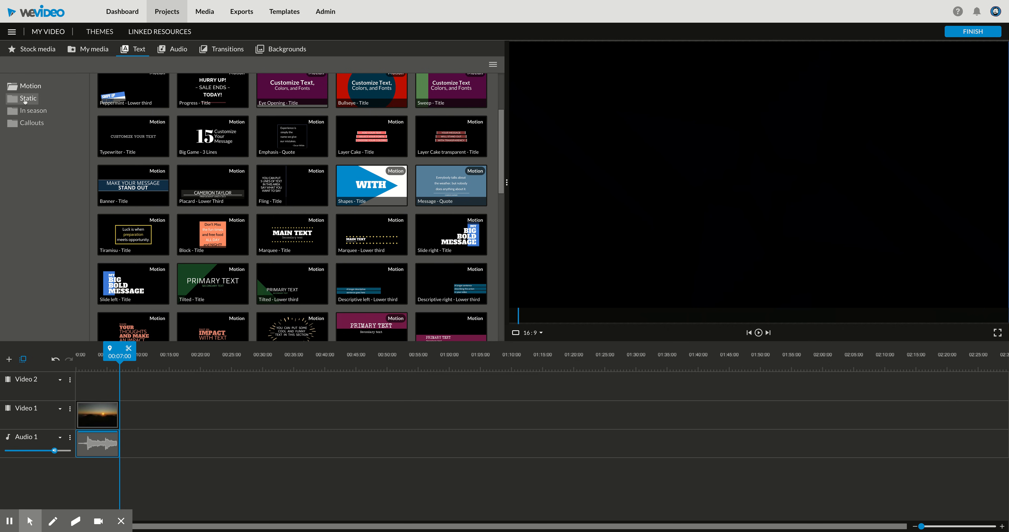
{"action": "scroll", "coordinate": [257, 140], "scroll_direction": "up", "scroll_amount": 1}
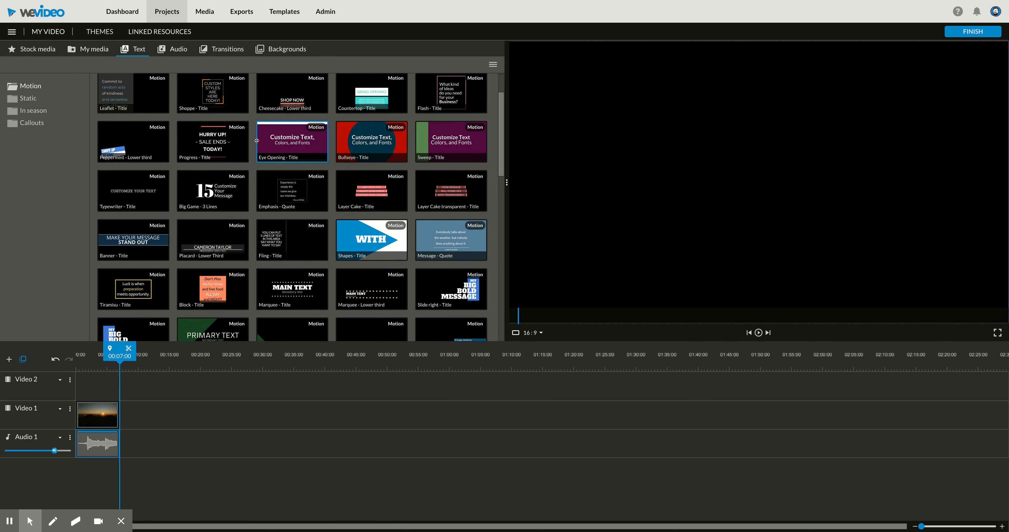
{"action": "scroll", "coordinate": [234, 129], "scroll_direction": "up", "scroll_amount": 1}
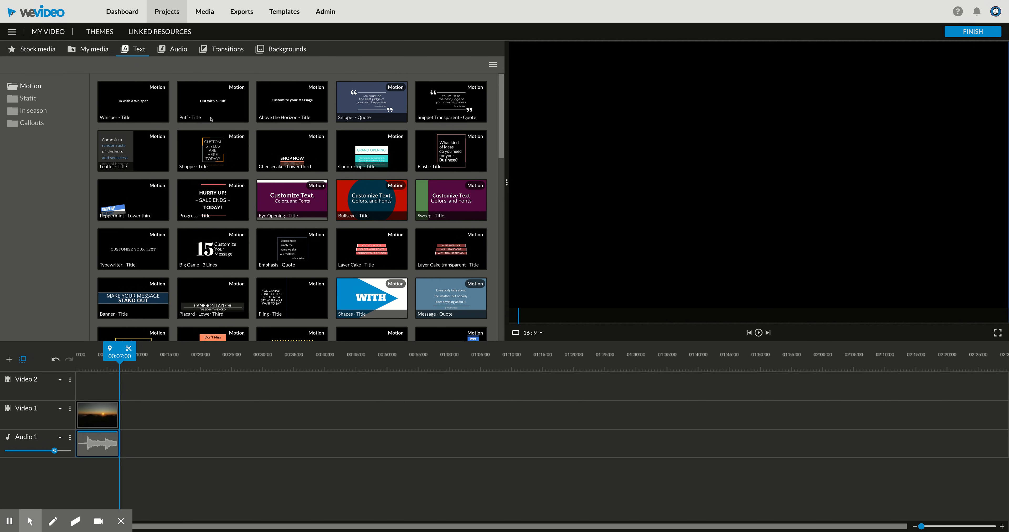
{"action": "left_click", "coordinate": [203, 107]}
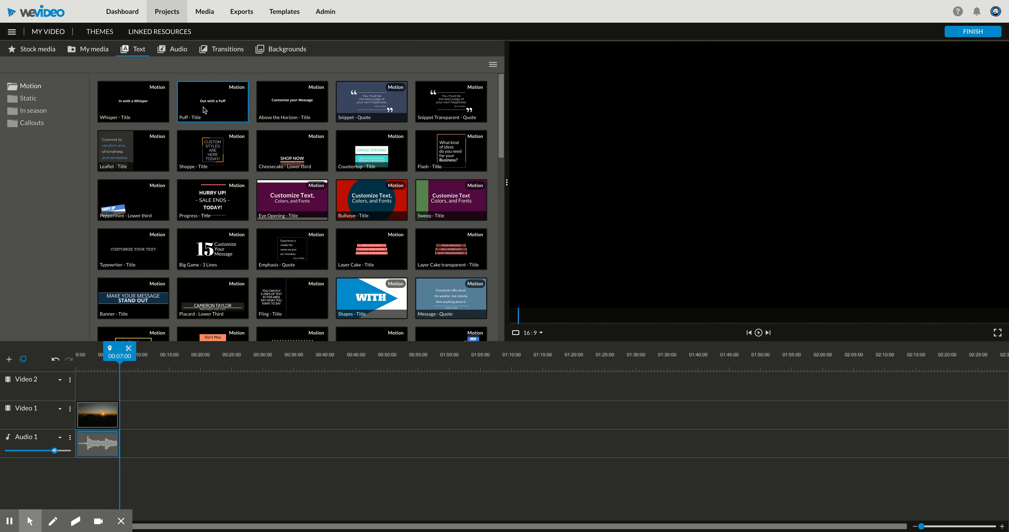
{"action": "left_click_drag", "start_coordinate": [204, 107], "coordinate": [95, 387]}
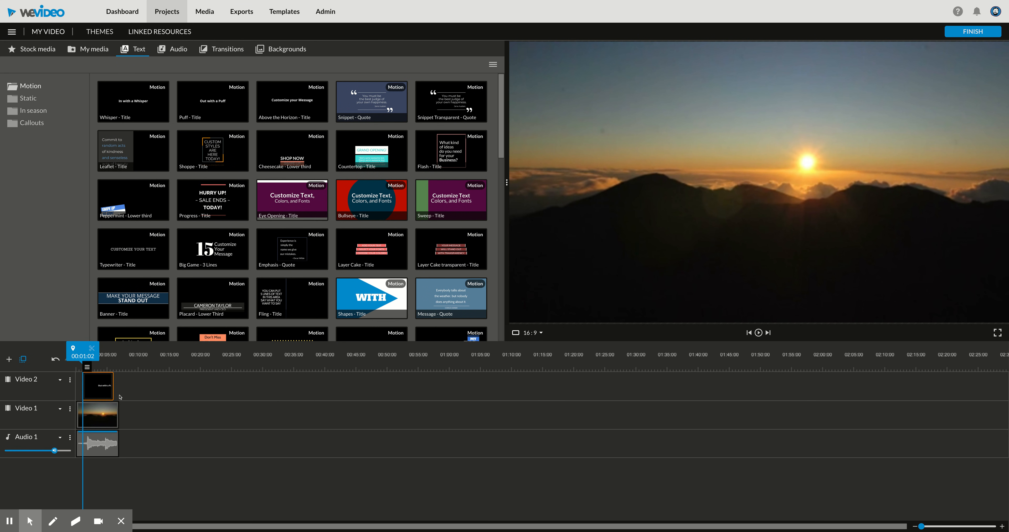
- Change the Puff title's text to "Good Morning Frostig" and its font to AlfaSlabOne
{"action": "double_click", "coordinate": [101, 389]}
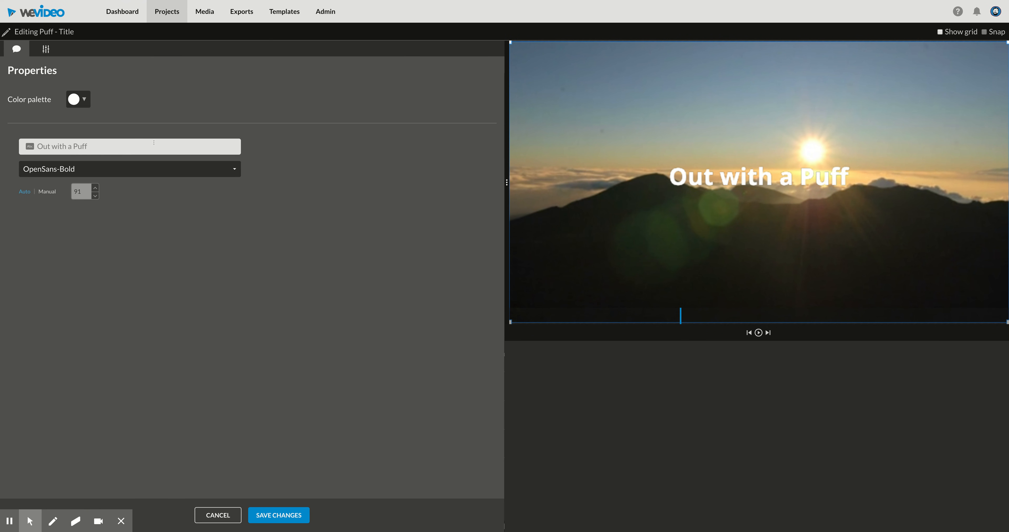
{"action": "left_click", "coordinate": [96, 146]}
{"action": "type", "text": "Good Morni"}
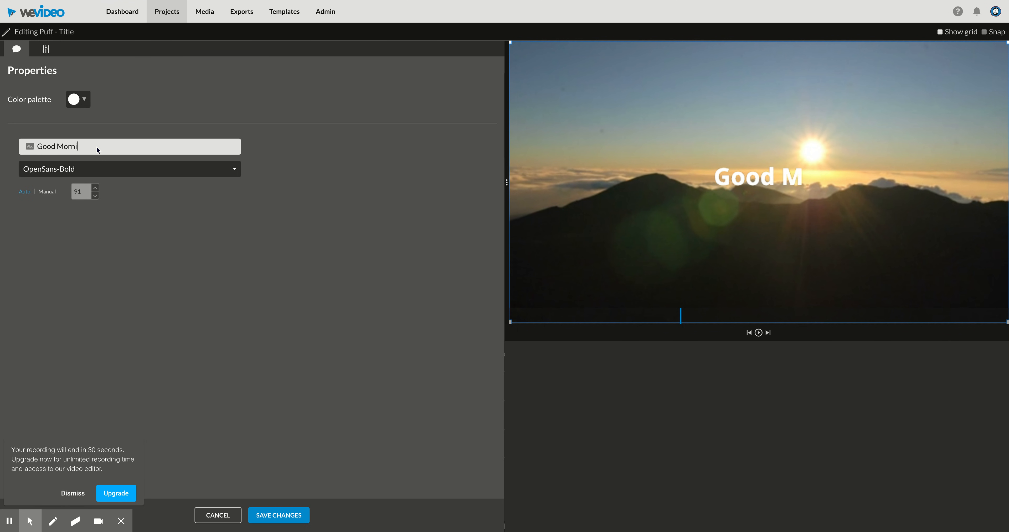
{"action": "type", "text": "ng Frostig"}
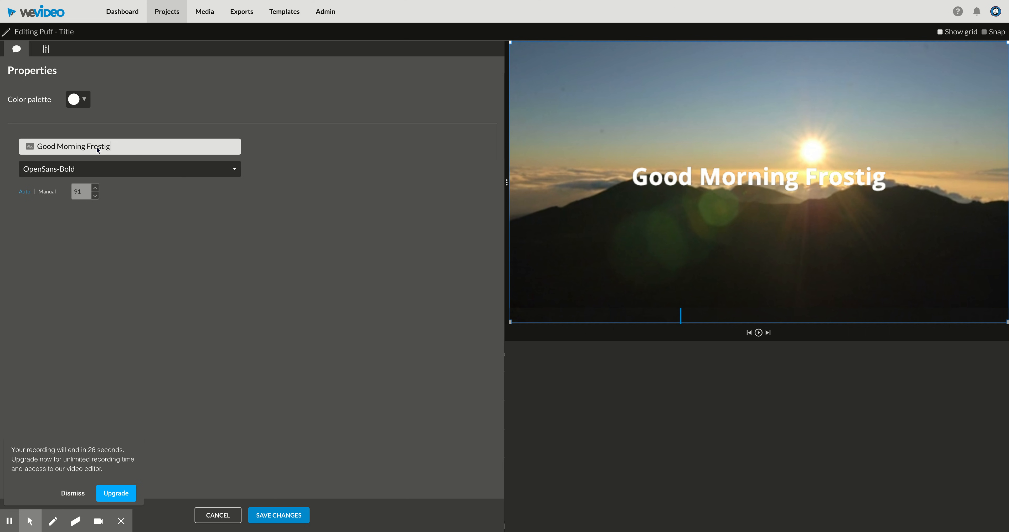
{"action": "left_click", "coordinate": [122, 169]}
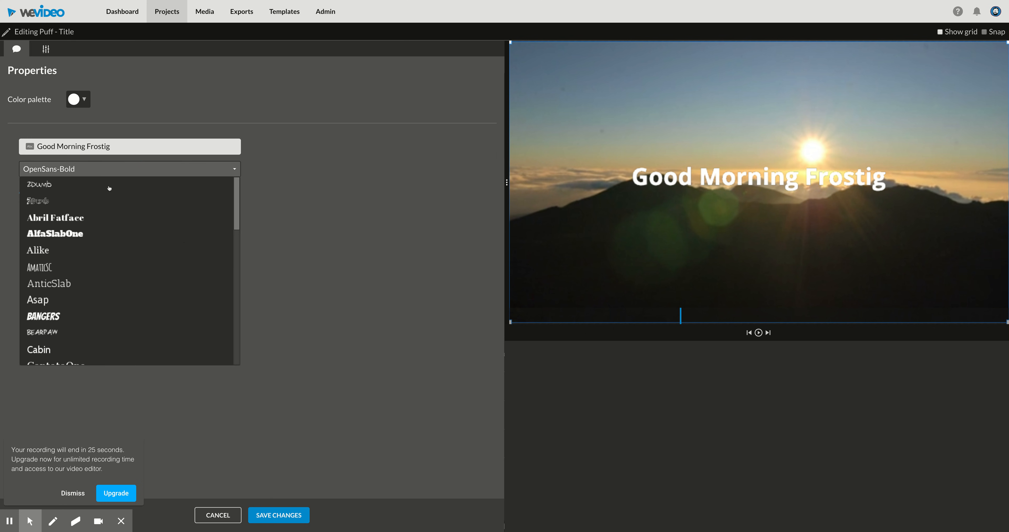
{"action": "left_click", "coordinate": [71, 234]}
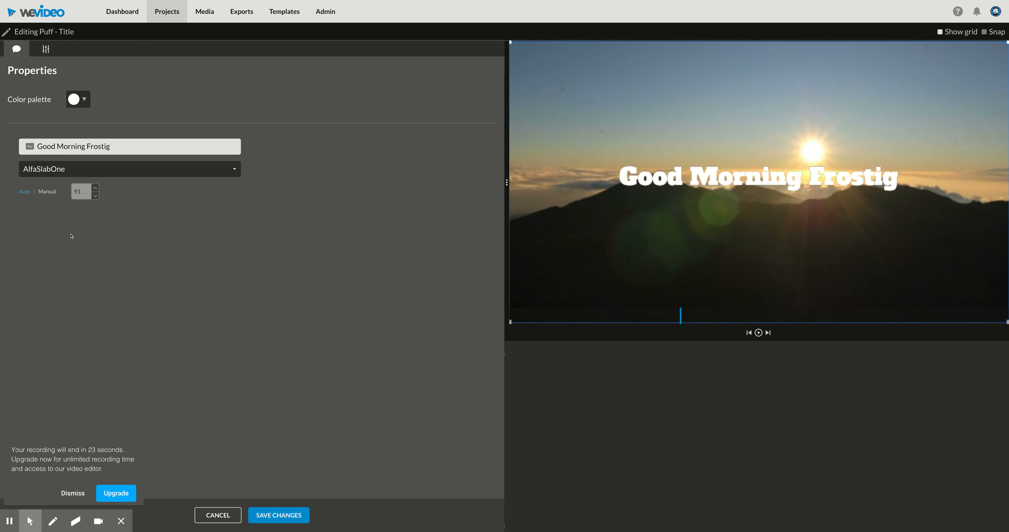
- Try the Bangers font on the title and switch back to AlfaSlabOne
{"action": "left_click", "coordinate": [81, 169]}
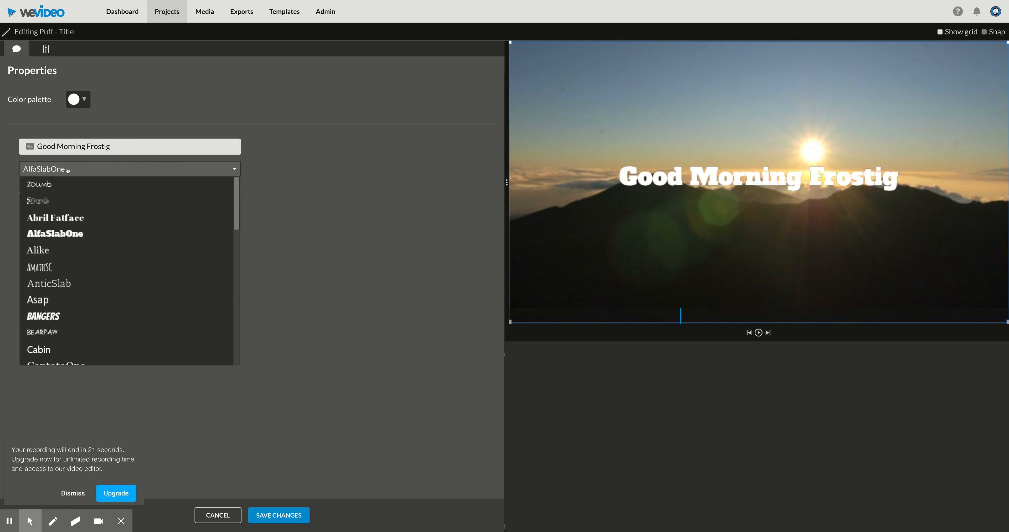
{"action": "scroll", "coordinate": [91, 304], "scroll_direction": "down", "scroll_amount": 2}
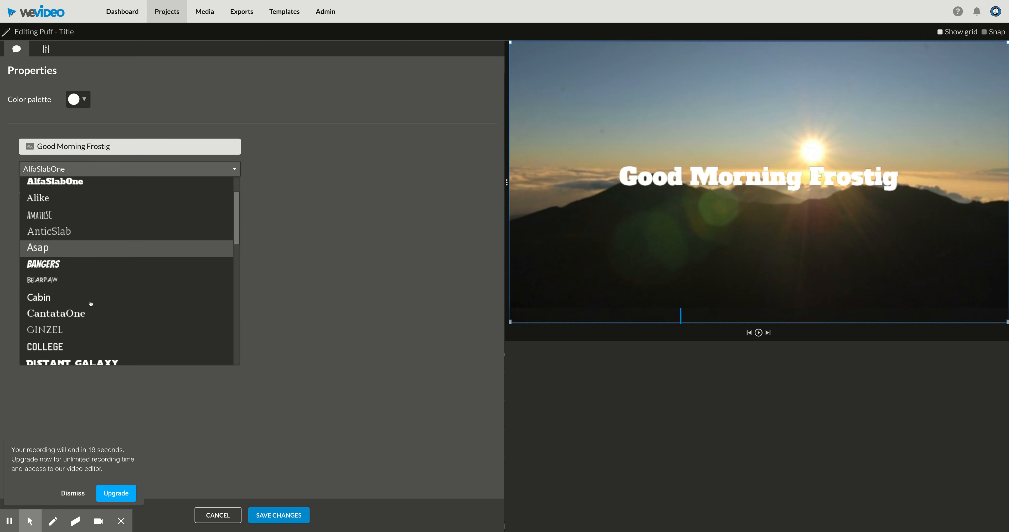
{"action": "left_click", "coordinate": [50, 266]}
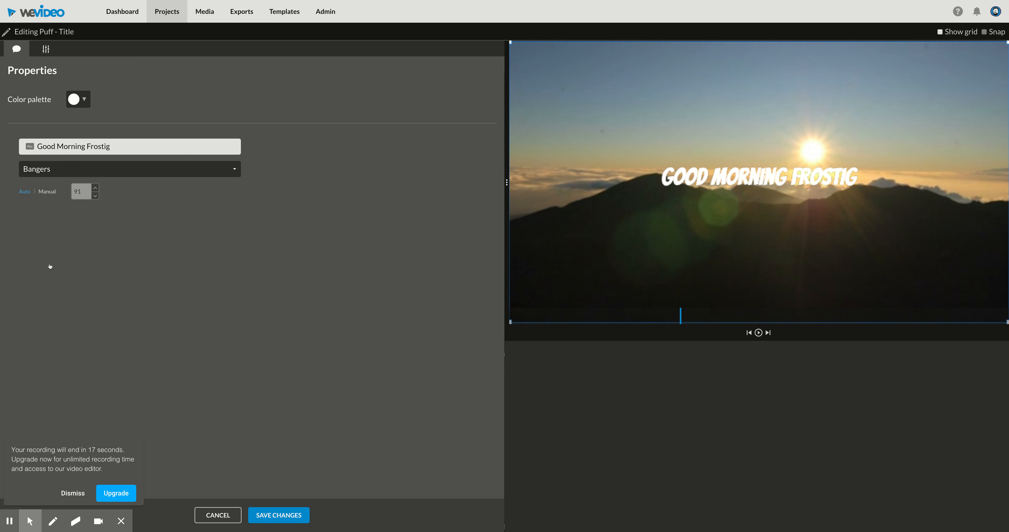
{"action": "left_click", "coordinate": [78, 171]}
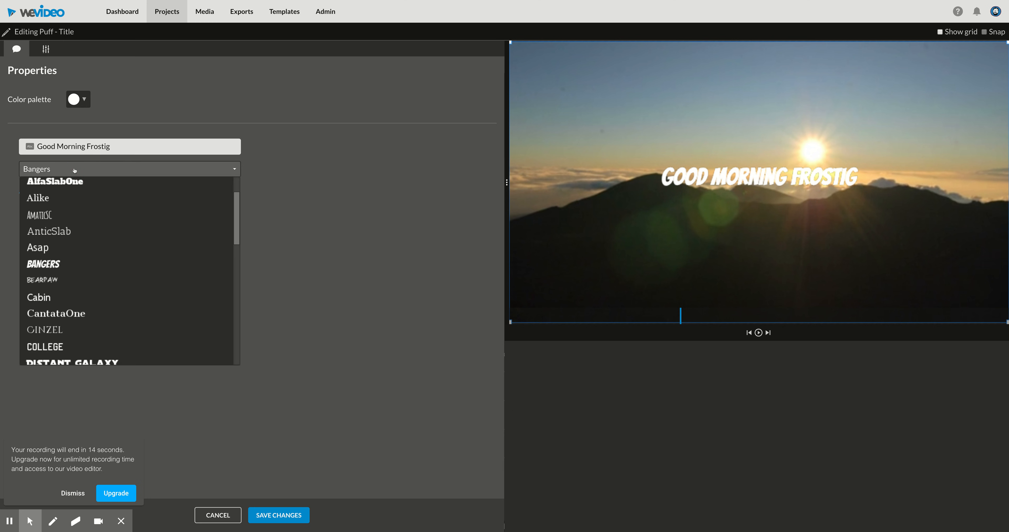
{"action": "left_click", "coordinate": [58, 183]}
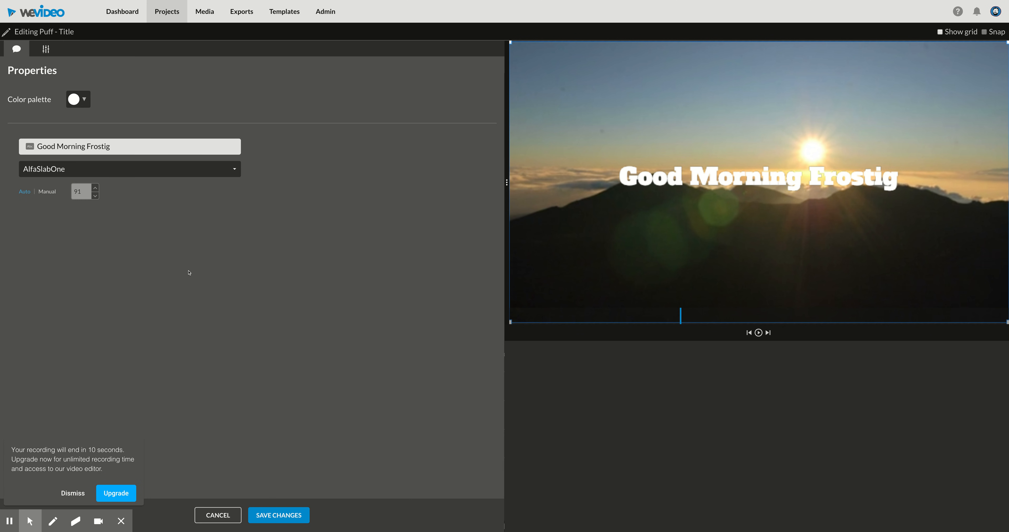
- Set the title's colour to cyan (#00ffff) and reopen the colour choices
{"action": "left_click", "coordinate": [76, 101]}
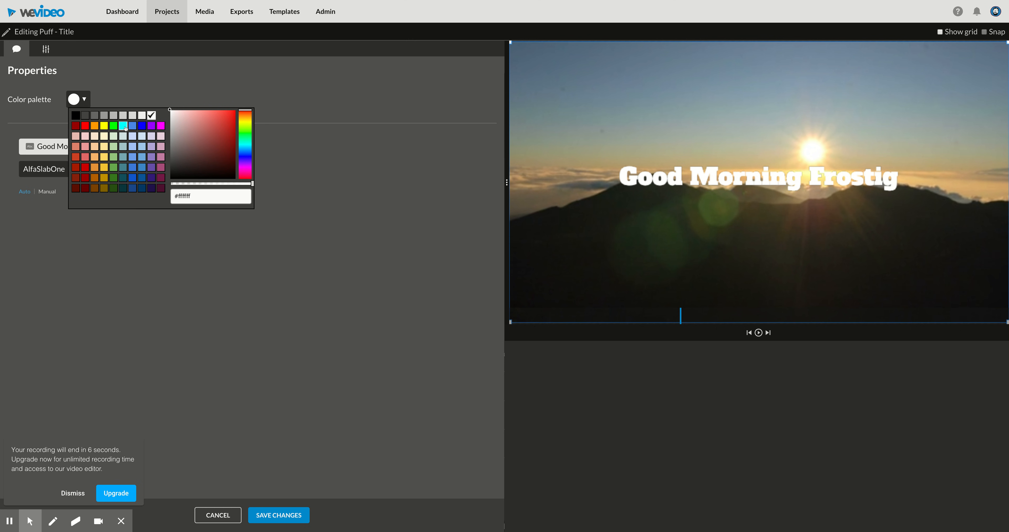
{"action": "left_click", "coordinate": [122, 126]}
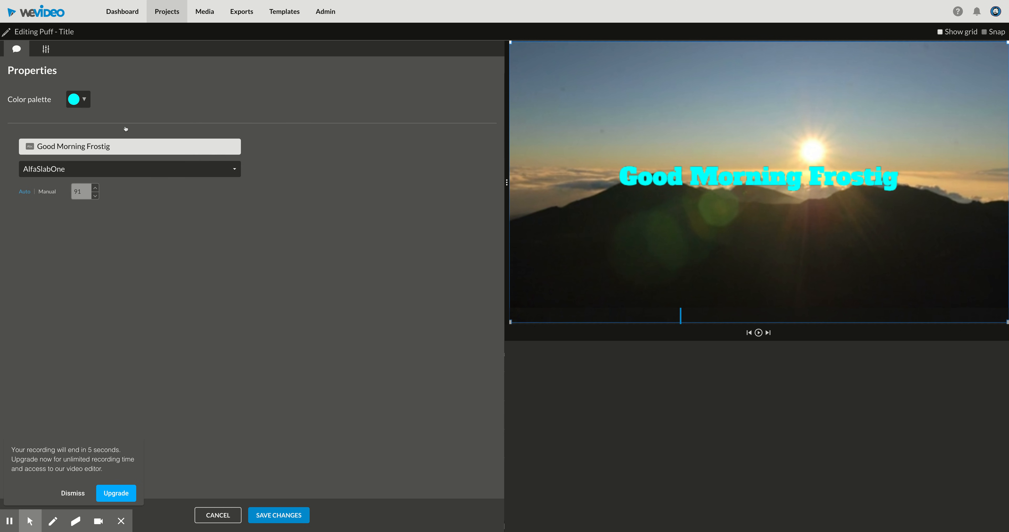
{"action": "left_click", "coordinate": [85, 100]}
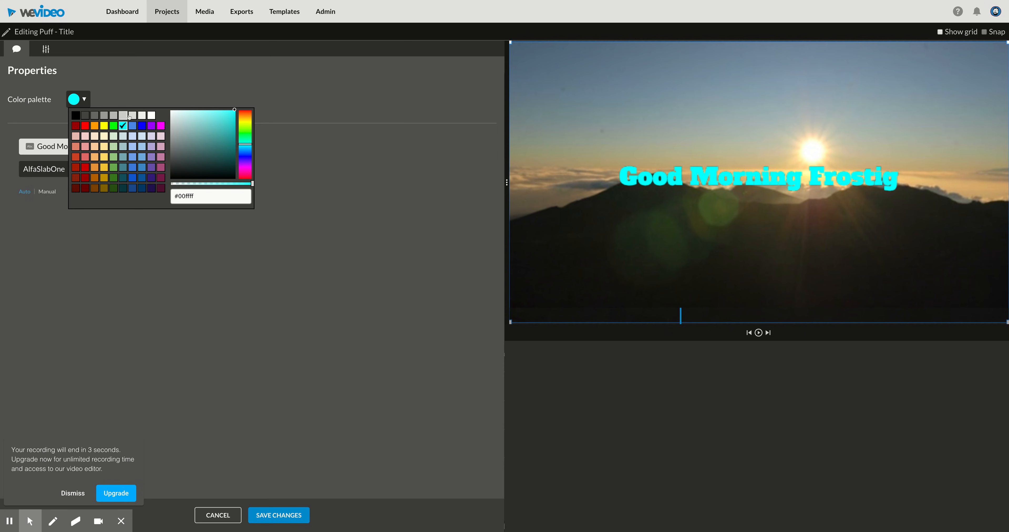